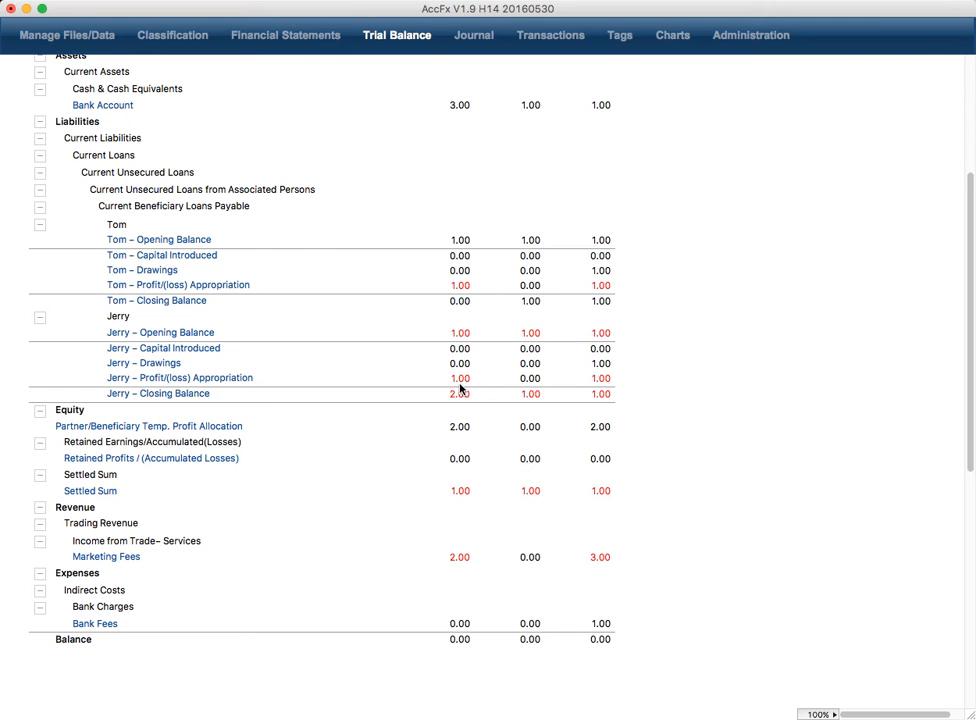
# - Open the journal and set the entry date to 30-06-2014
pyautogui.click(149, 428)
pyautogui.click(474, 36)
pyautogui.click(249, 176)
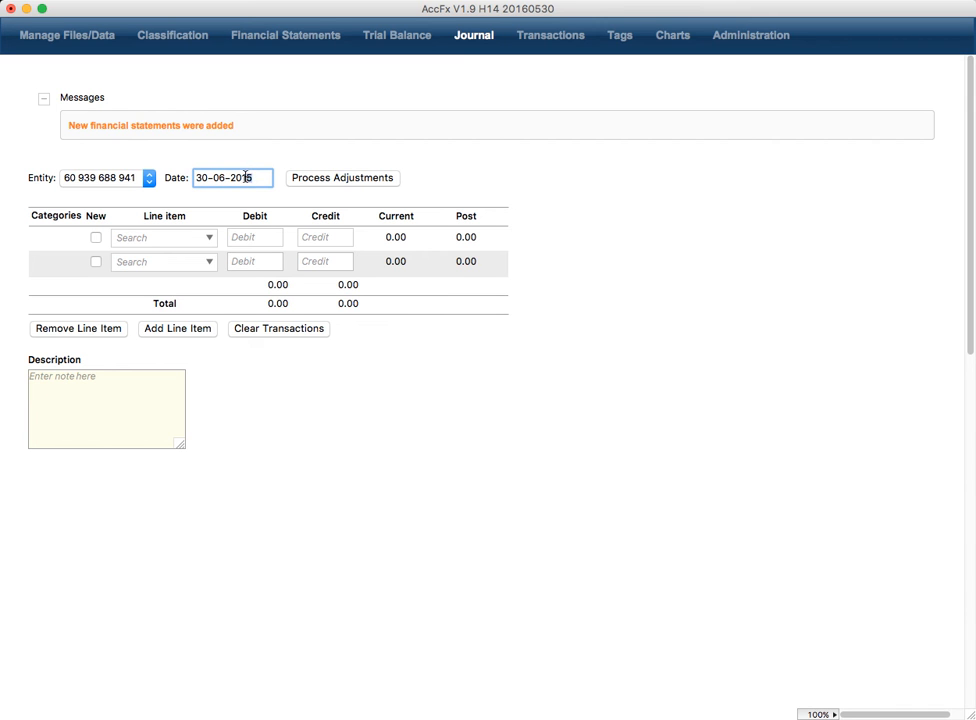
pyautogui.press('BackSpace')
pyautogui.write('4')
# - Enter a journal adjustment that credits Bank Account 4 and debits Bank Fees 4
pyautogui.click(209, 238)
pyautogui.click(210, 253)
pyautogui.click(343, 241)
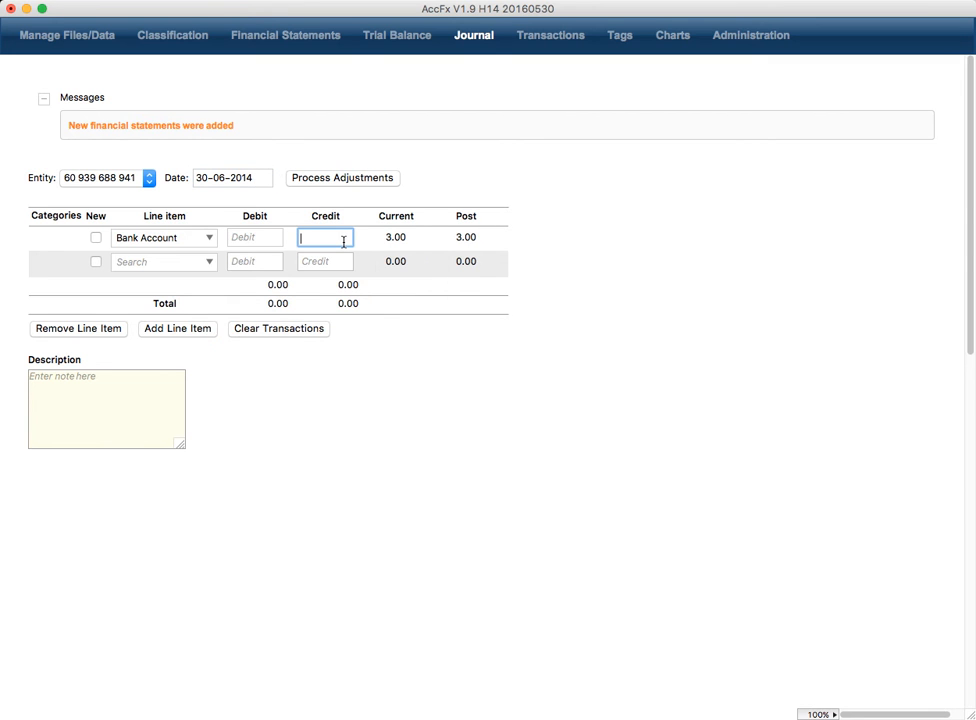
pyautogui.write('4')
pyautogui.click(208, 262)
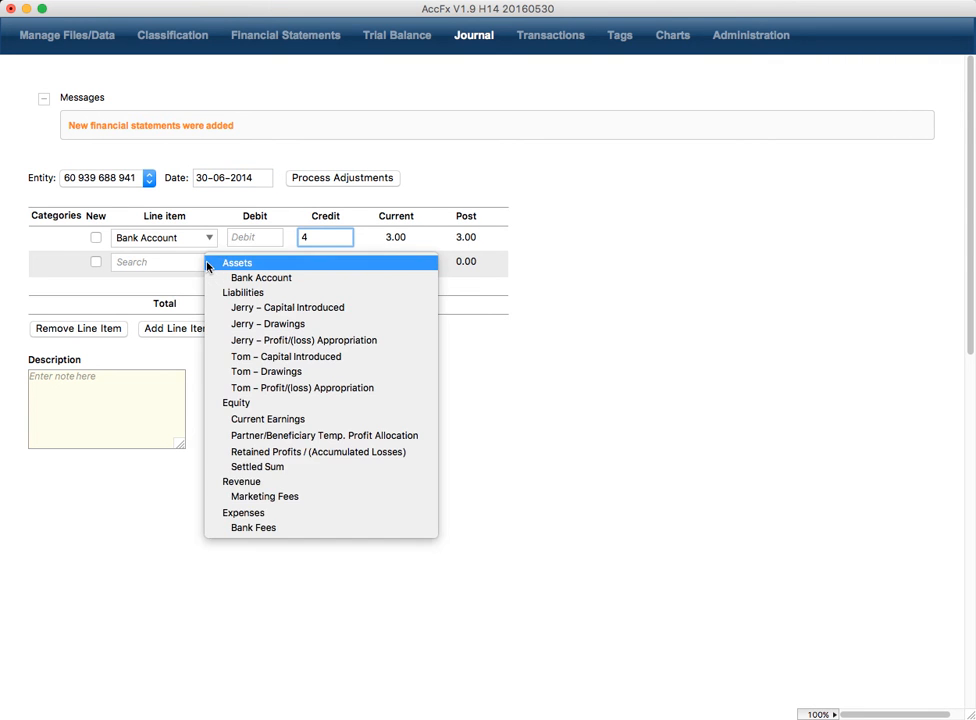
pyautogui.click(246, 527)
pyautogui.click(240, 259)
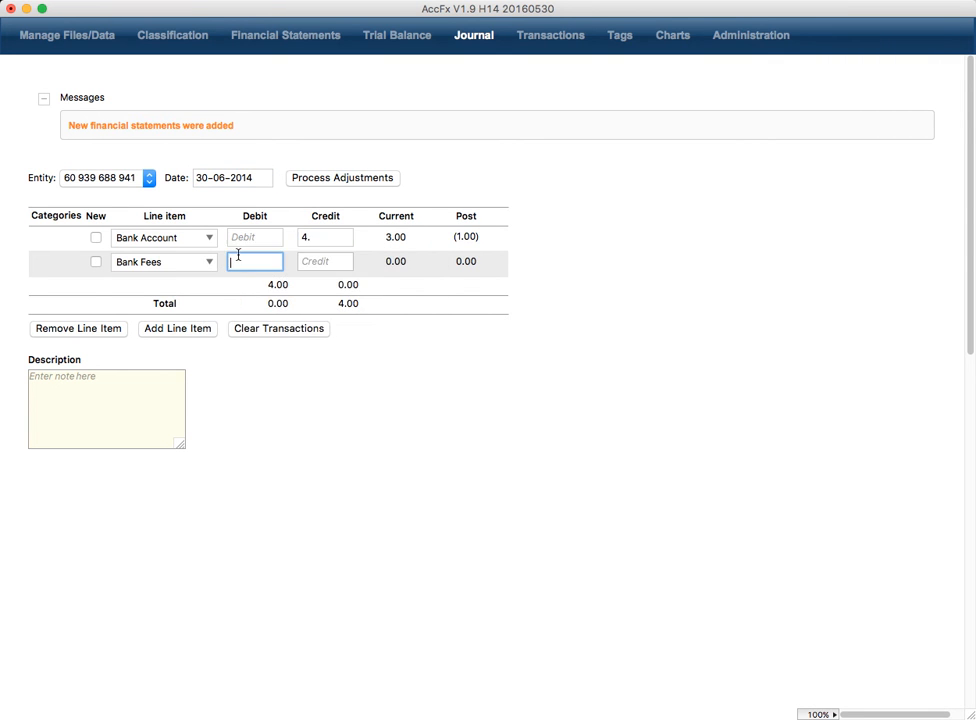
pyautogui.write('4')
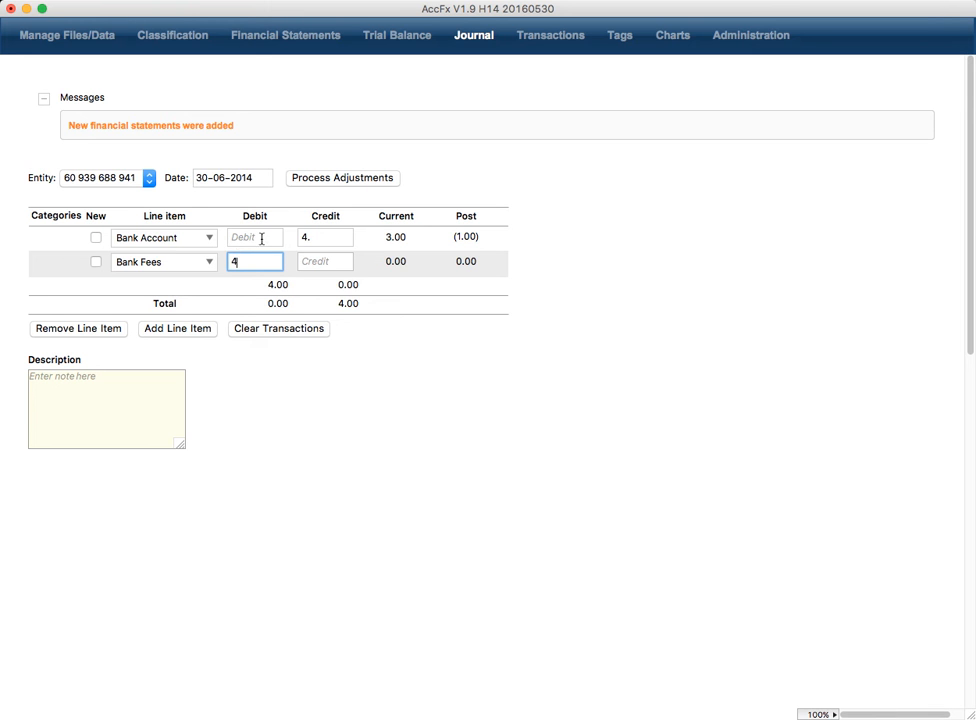
# - Process the bank fees adjustment as a historical transaction and check the temporary profit allocation in the trial balance
pyautogui.click(333, 179)
pyautogui.click(485, 179)
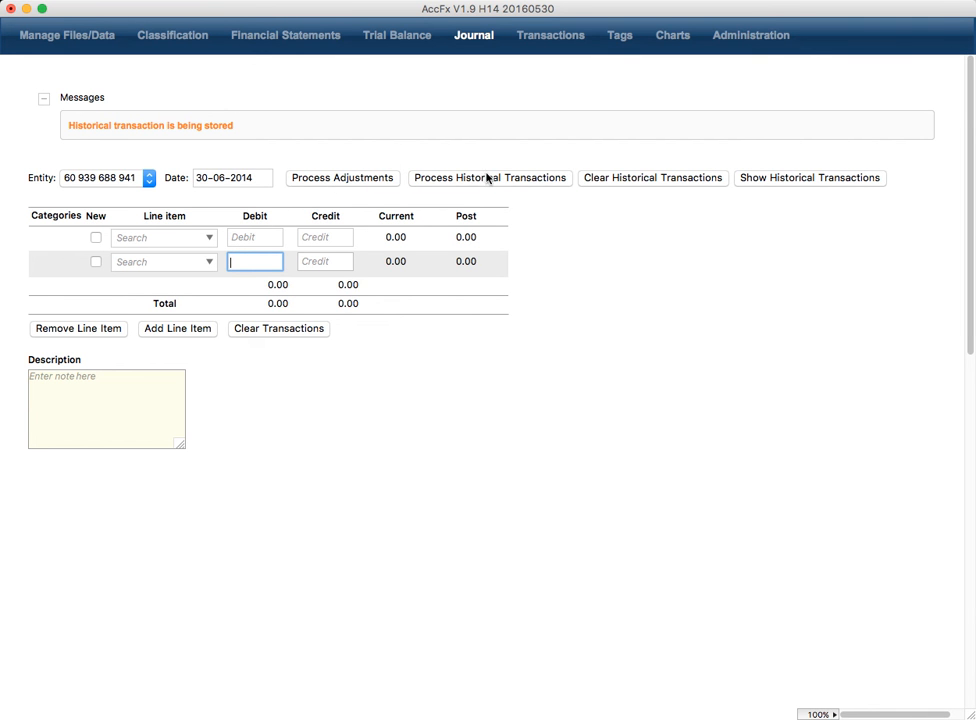
pyautogui.click(765, 414)
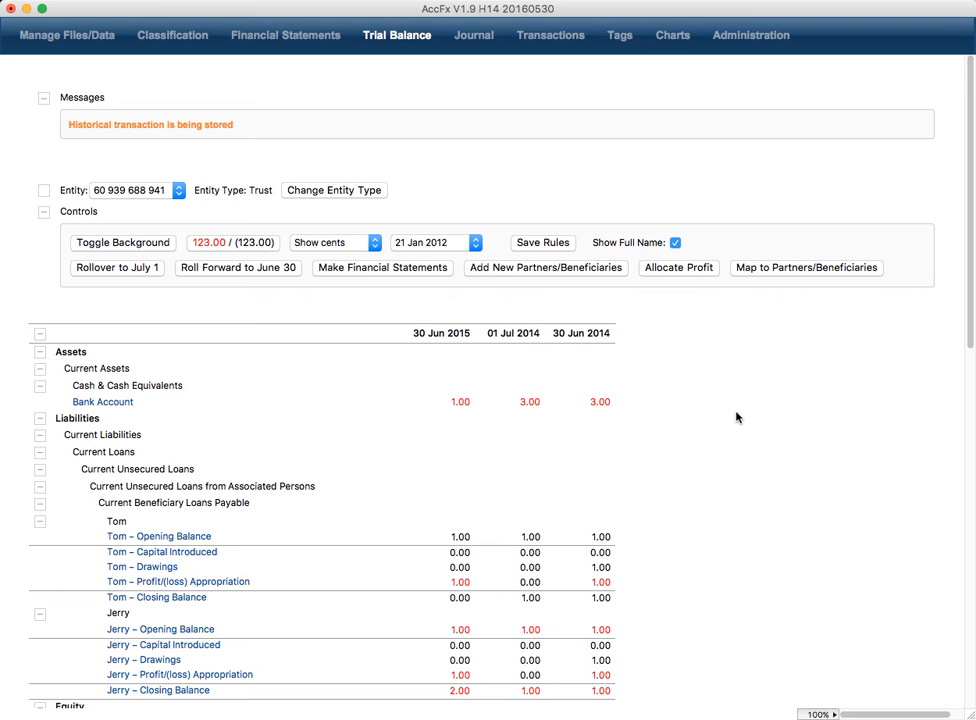
pyautogui.scroll(-5, 731, 409)
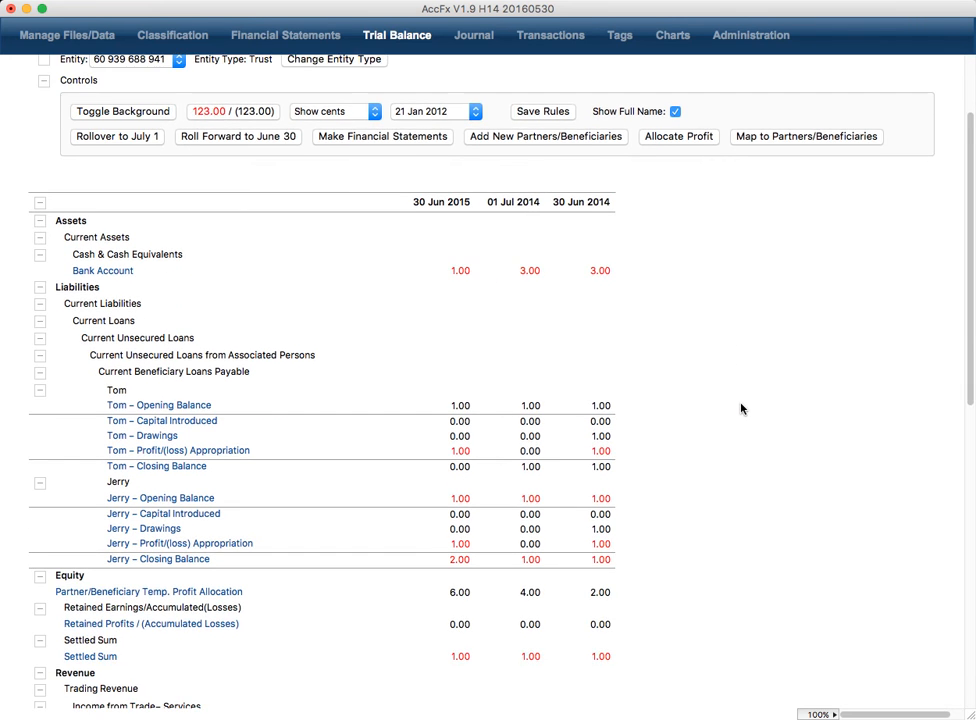
pyautogui.scroll(-3, 741, 408)
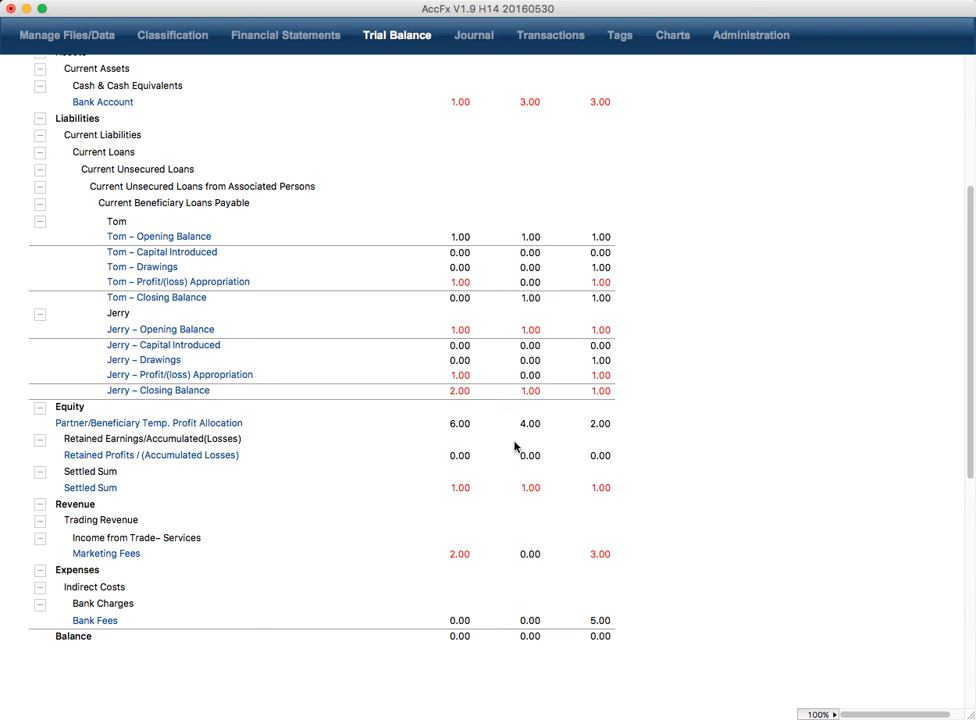
pyautogui.click(63, 425)
# - Show the Profit Allocation transactions dated 30 Jun 2014, and check which transactions are available for deletion
pyautogui.click(565, 38)
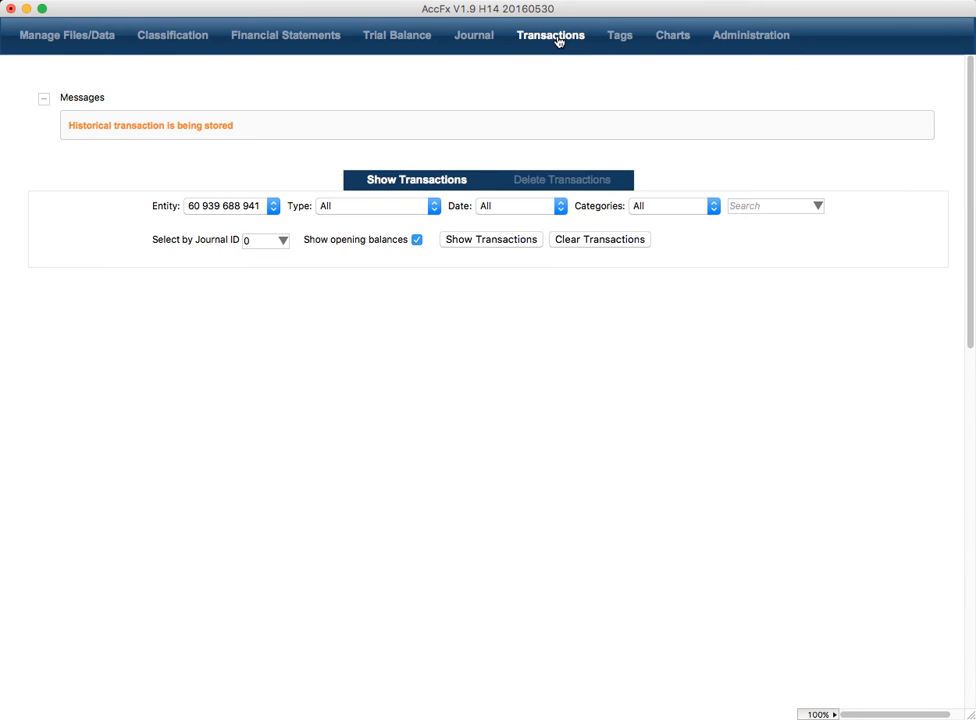
pyautogui.click(366, 210)
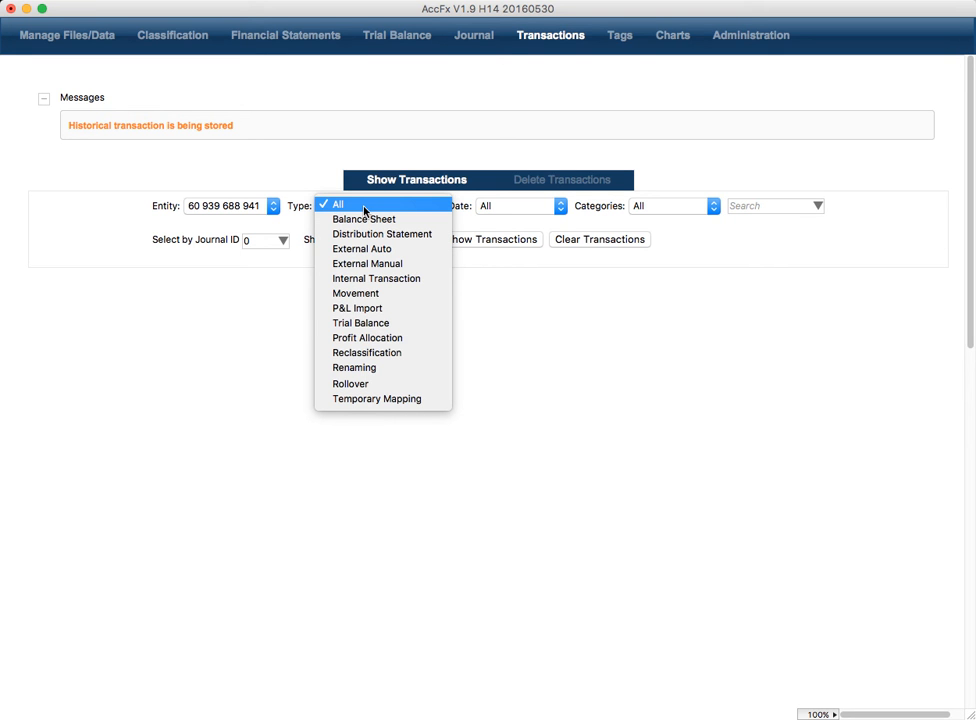
pyautogui.click(370, 338)
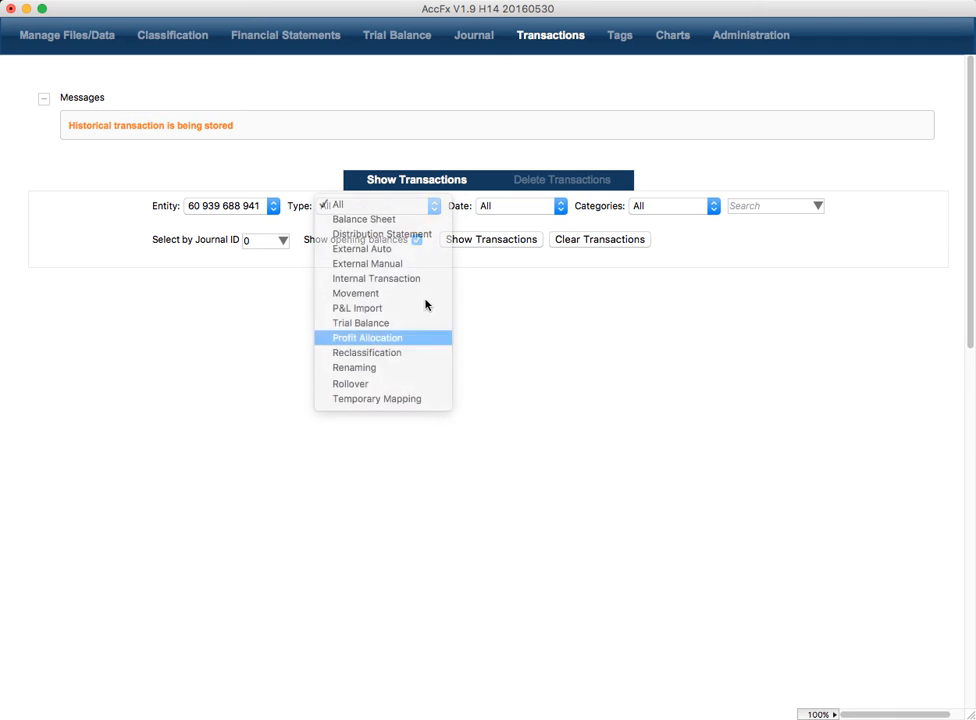
pyautogui.click(538, 207)
pyautogui.click(540, 219)
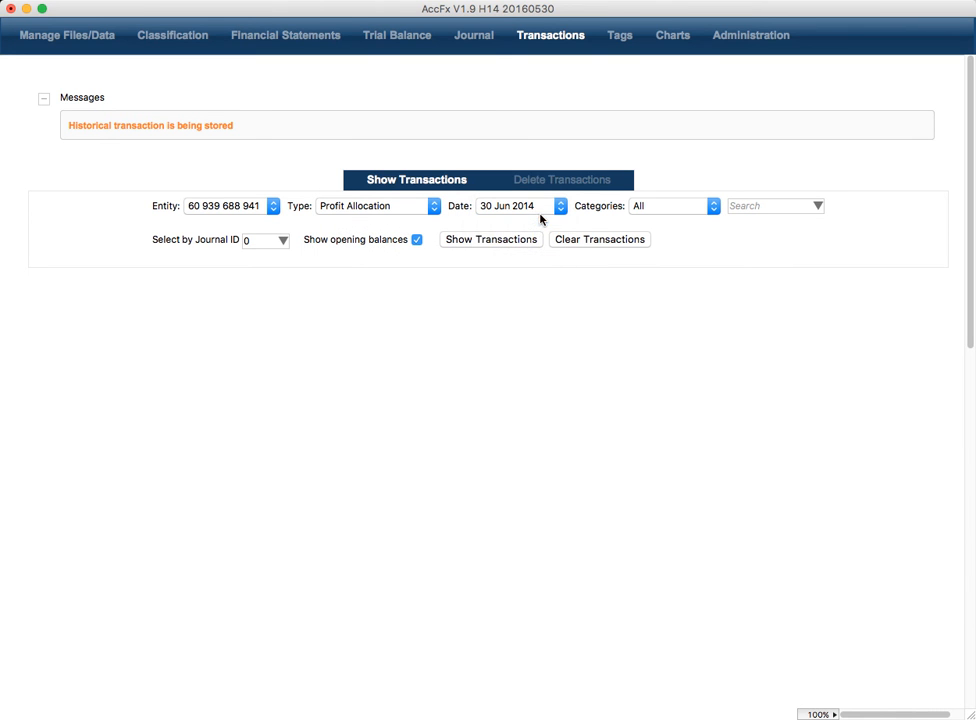
pyautogui.click(502, 241)
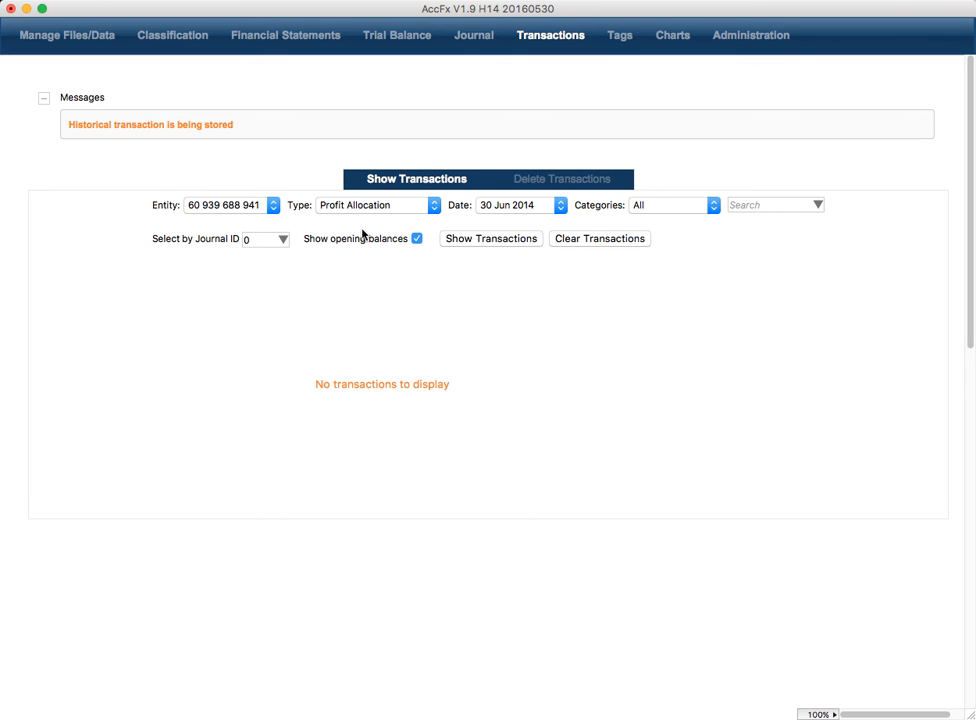
pyautogui.click(562, 184)
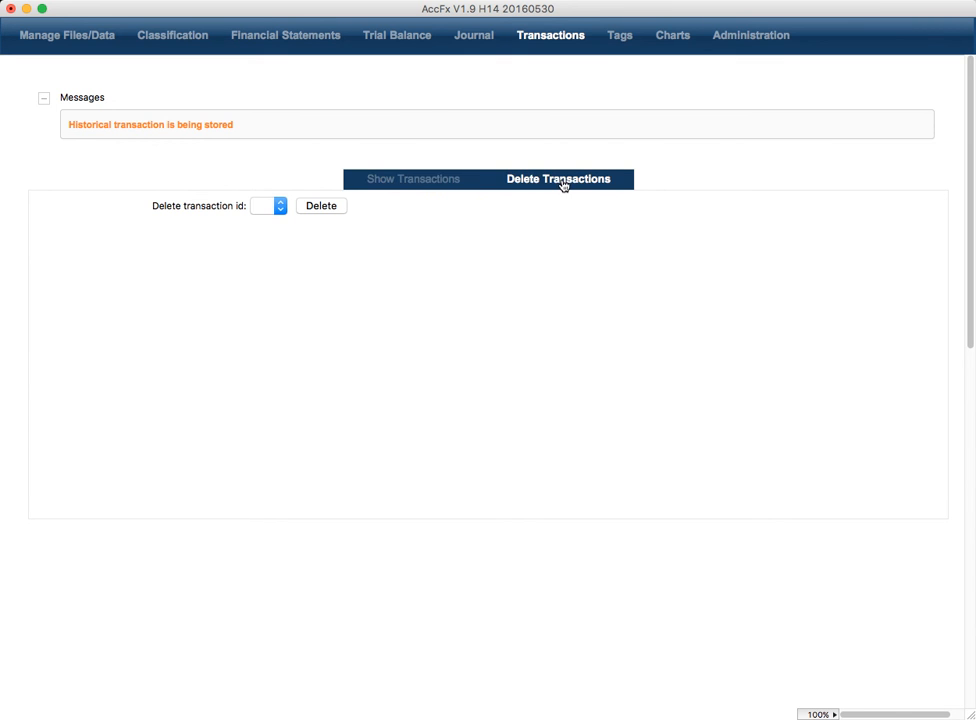
# - Set up a three-line journal entry with both beneficiaries' Profit/(loss) Appropriation accounts and Partner/Beneficiary Temp. Profit Allocation
pyautogui.click(469, 37)
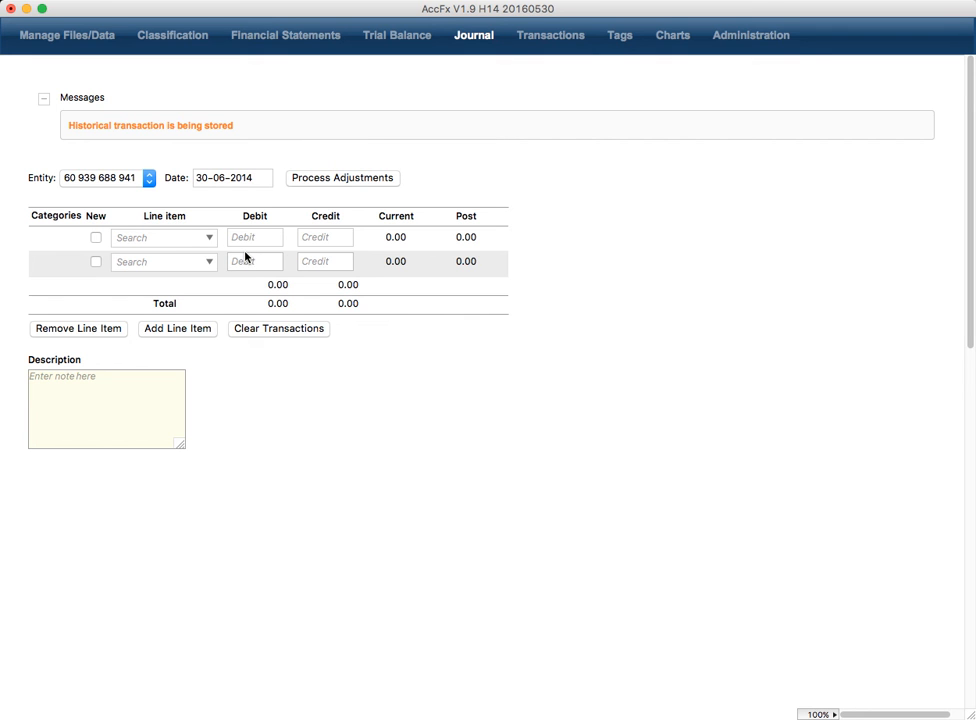
pyautogui.click(209, 238)
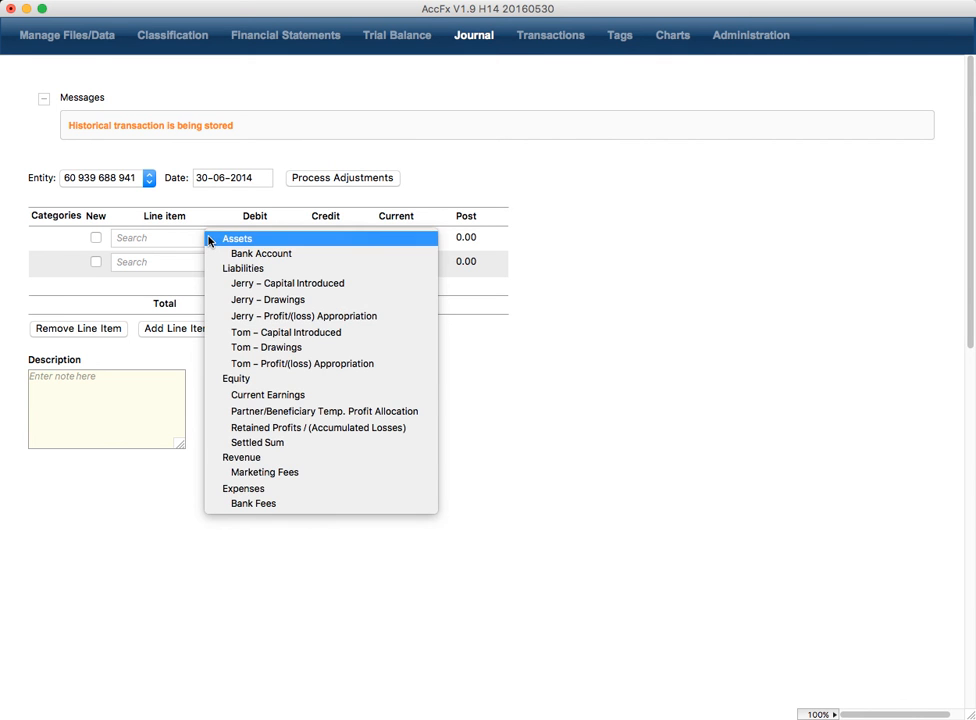
pyautogui.click(246, 316)
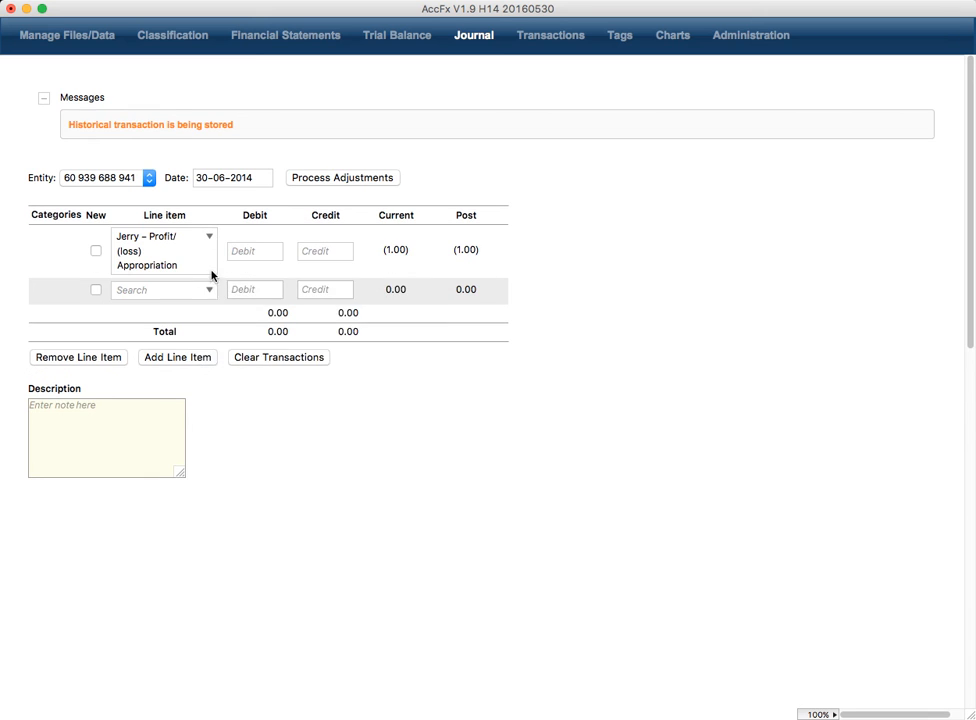
pyautogui.click(209, 288)
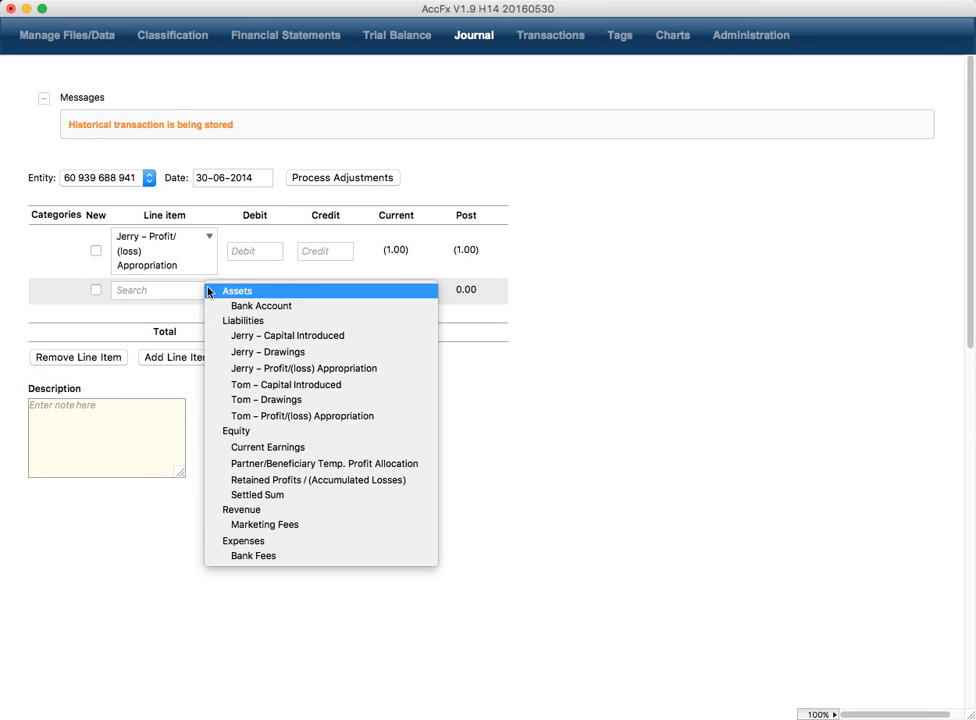
pyautogui.click(255, 414)
pyautogui.click(195, 388)
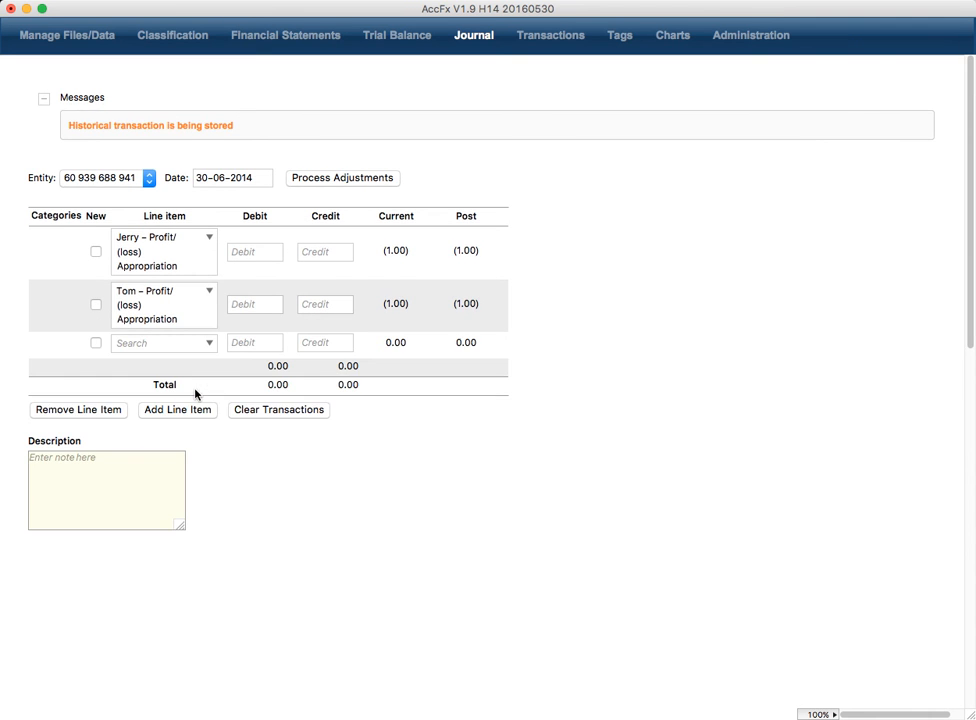
pyautogui.click(208, 345)
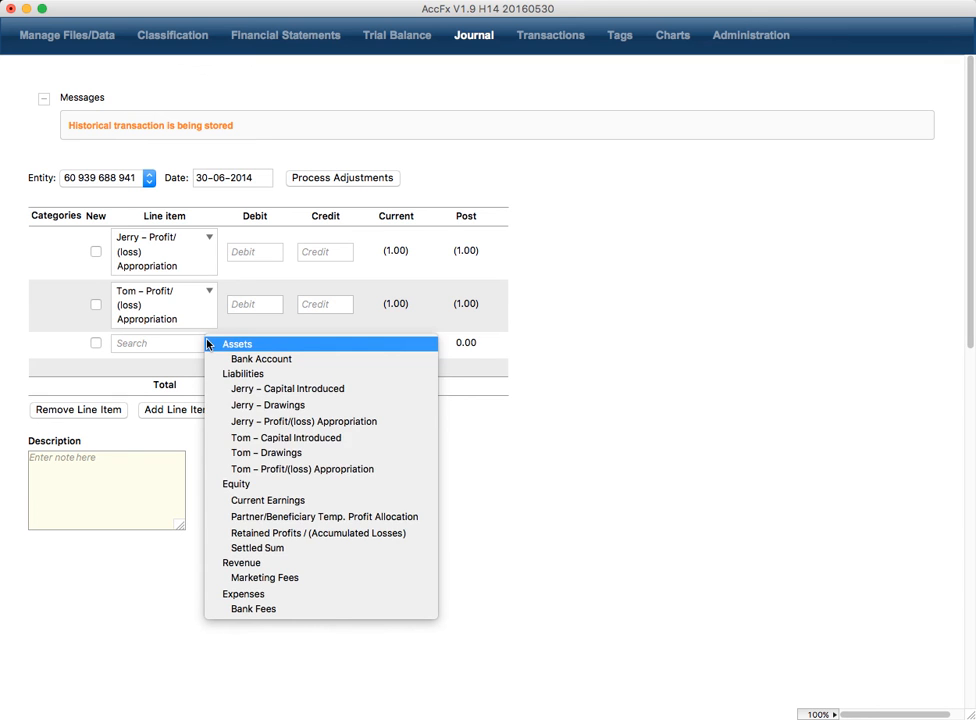
pyautogui.click(254, 520)
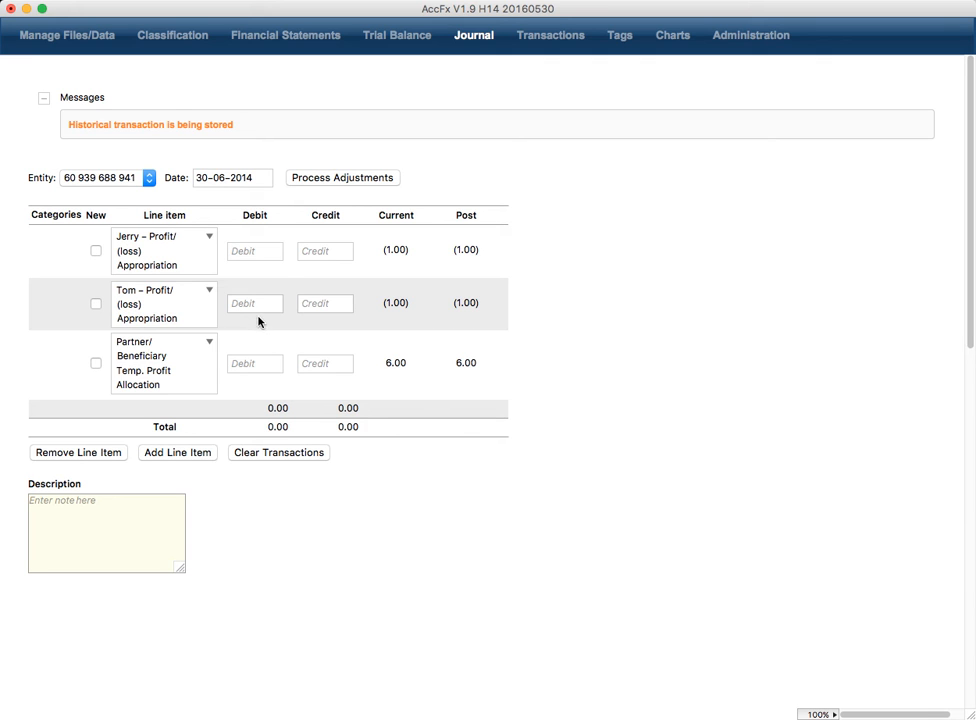
# - Debit each beneficiary's Profit/(loss) Appropriation 1 and credit Partner/Beneficiary Temp. Profit Allocation 2
pyautogui.click(243, 256)
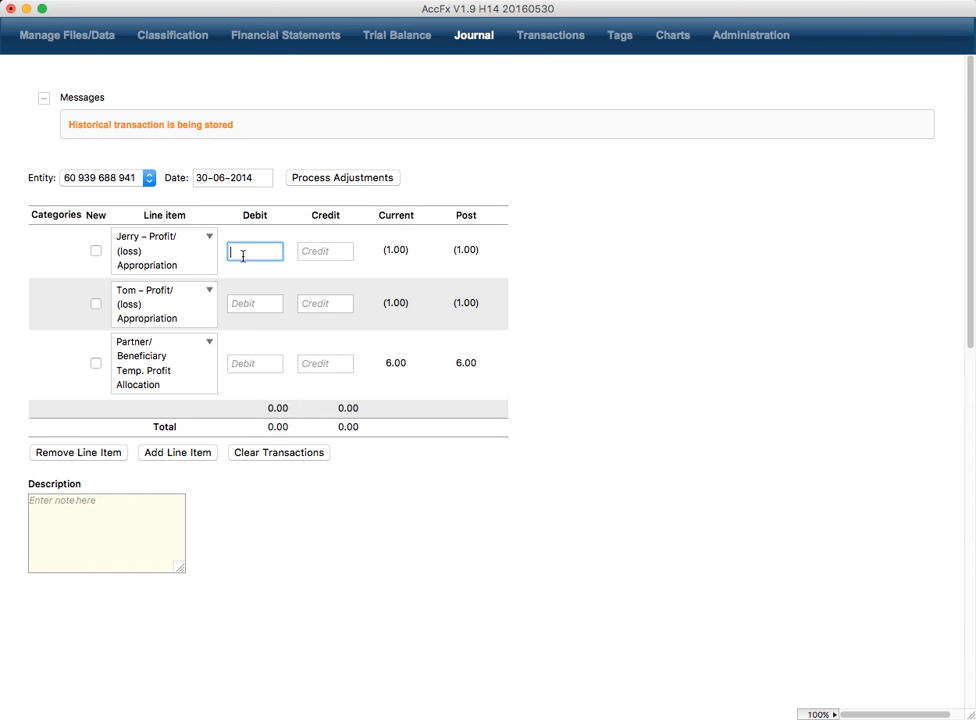
pyautogui.write('1')
pyautogui.click(254, 310)
pyautogui.write('1')
pyautogui.click(318, 362)
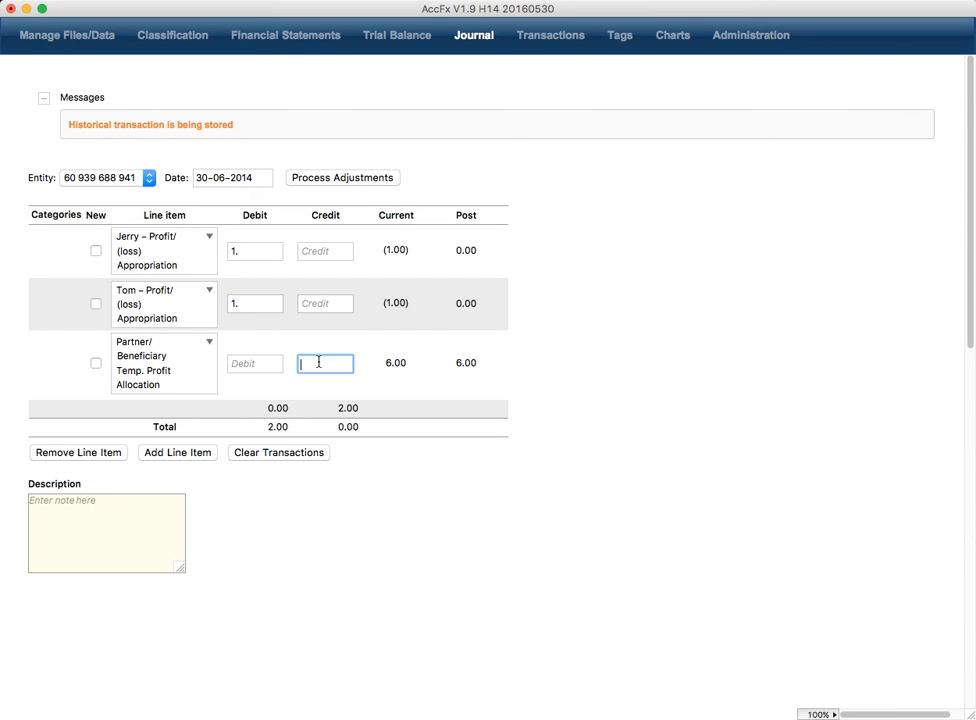
pyautogui.write('2')
# - Process the profit appropriation reversal as a historical transaction and review the beneficiary and allocation balances in the trial balance
pyautogui.click(386, 36)
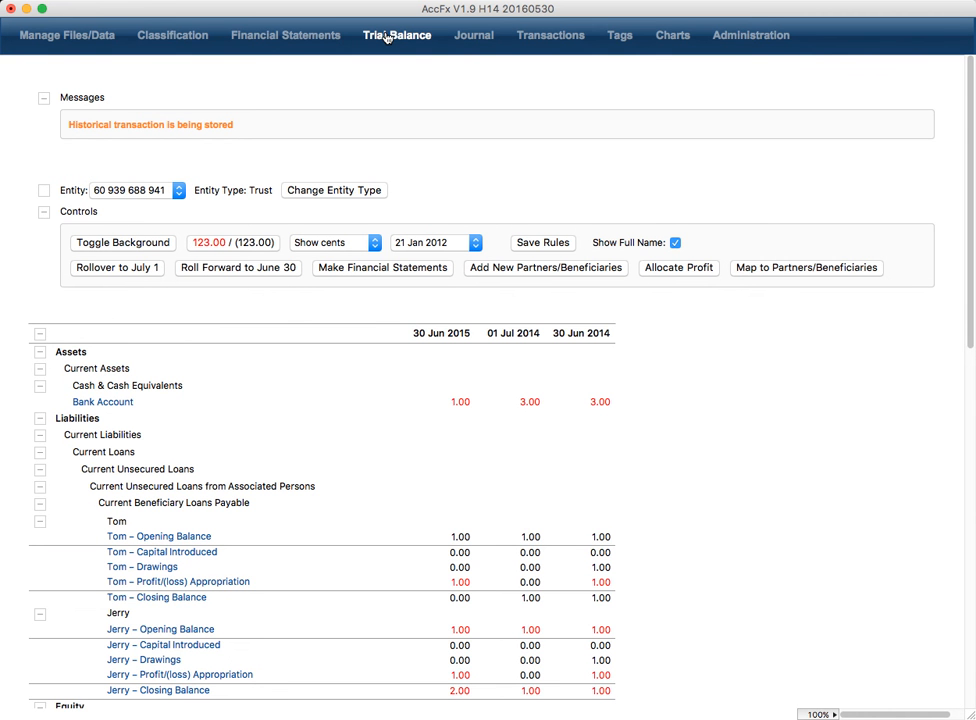
pyautogui.scroll(-5, 313, 115)
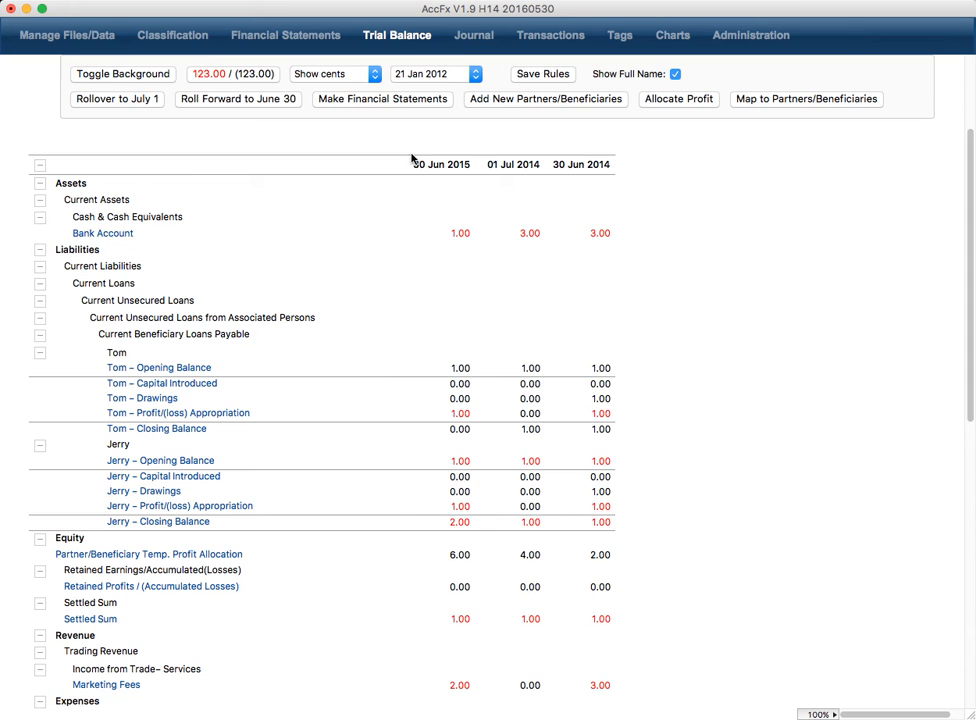
pyautogui.click(463, 40)
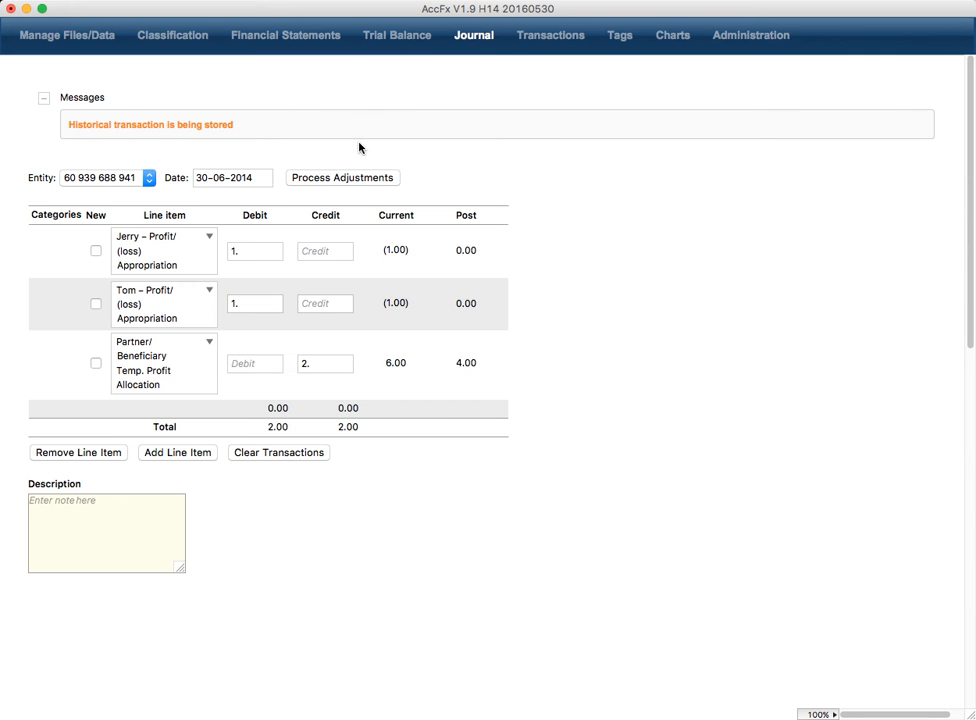
pyautogui.click(362, 181)
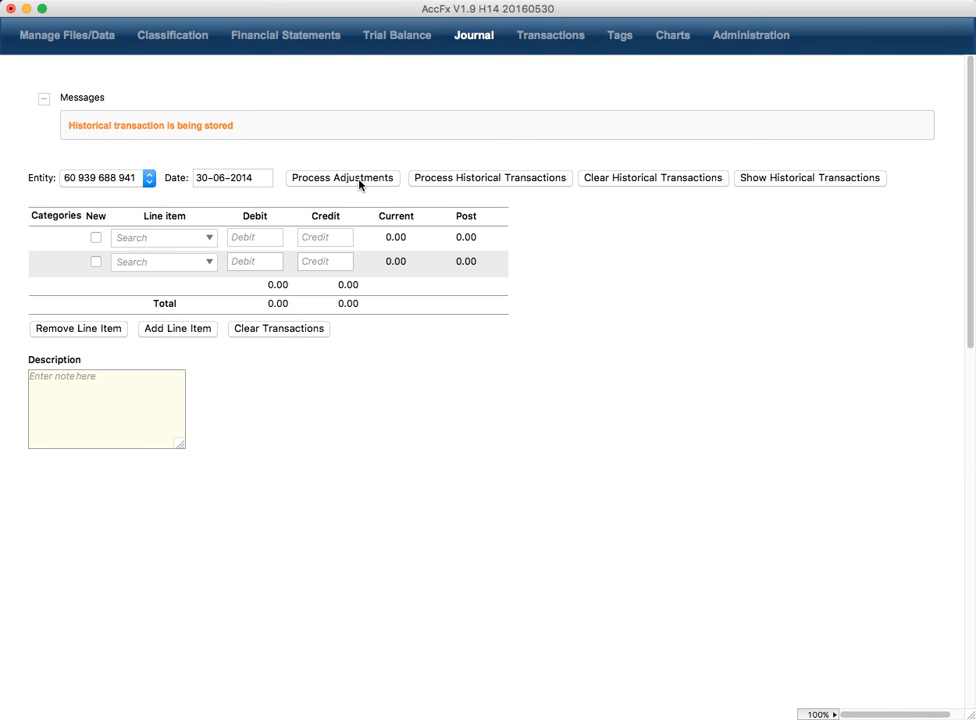
pyautogui.click(514, 183)
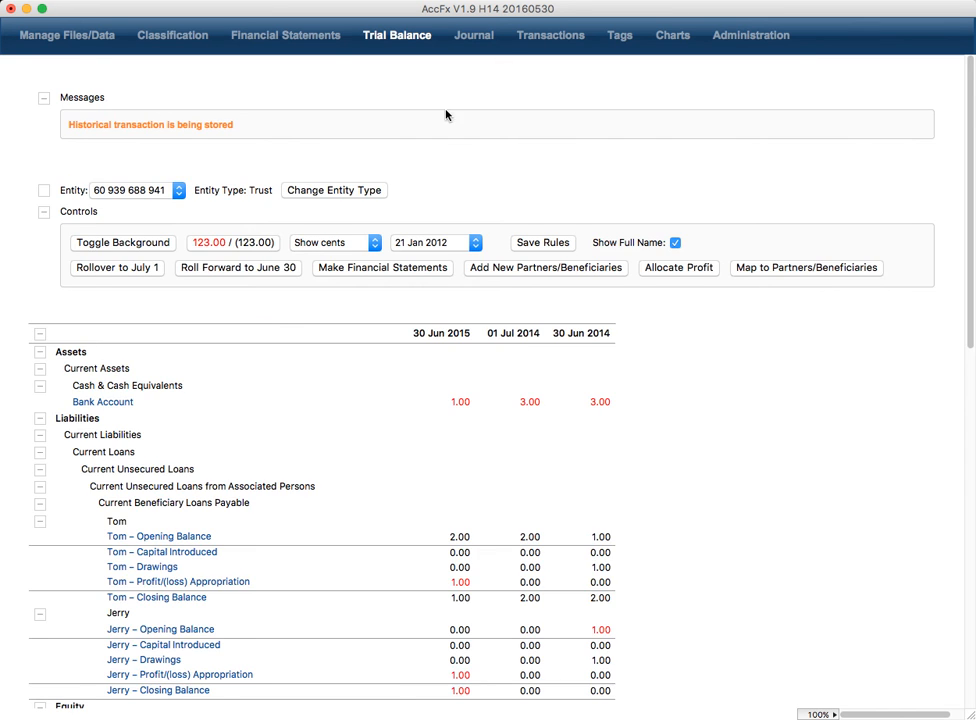
pyautogui.scroll(-6, 432, 88)
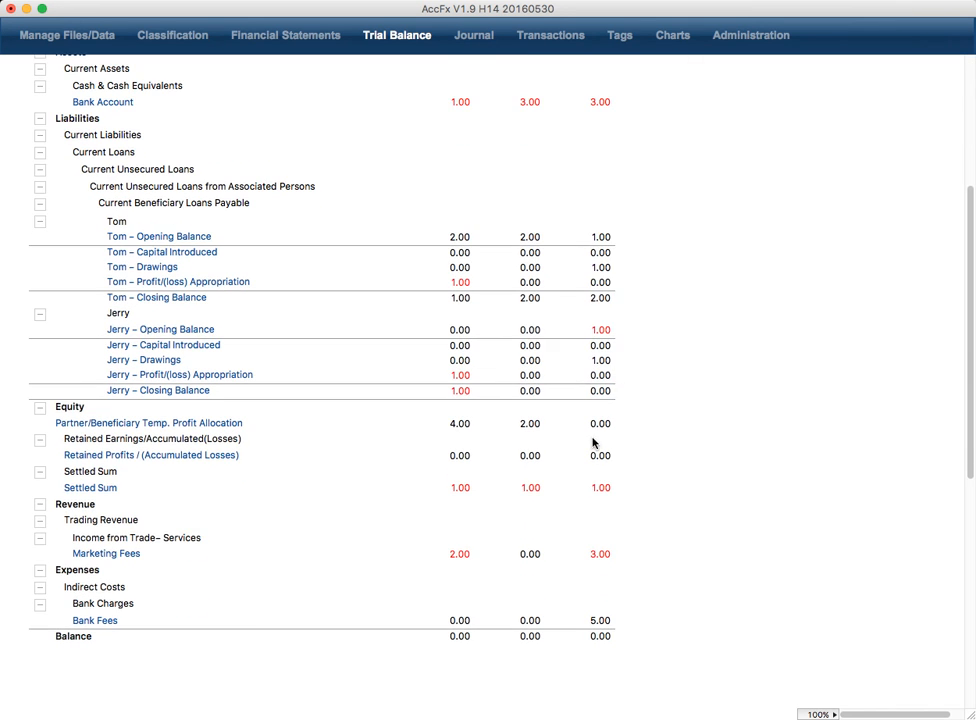
pyautogui.scroll(4, 481, 400)
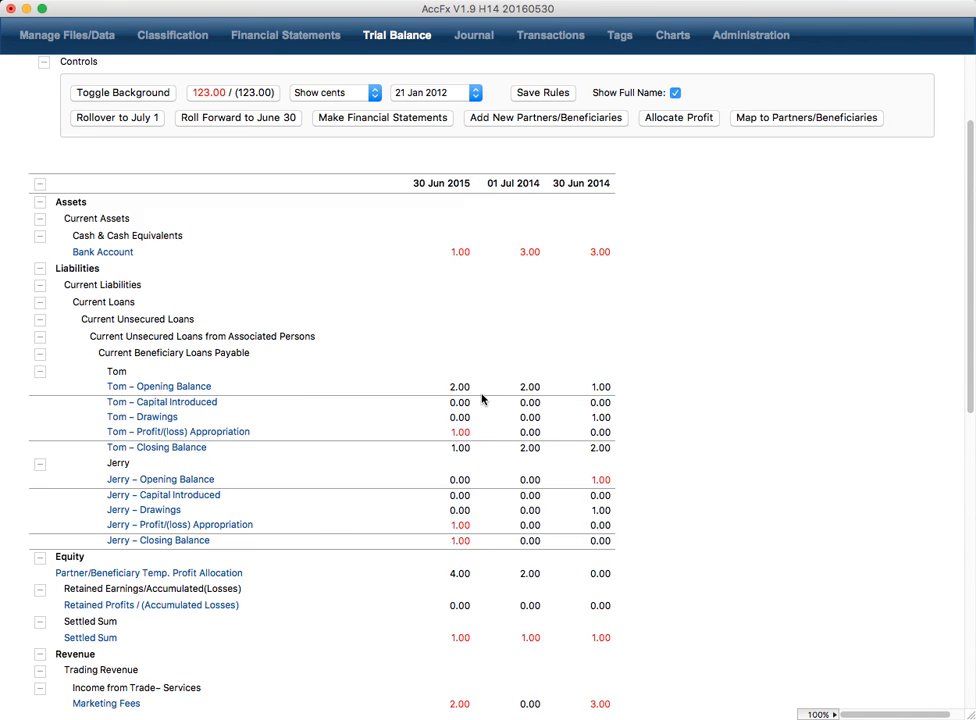
# - Make financial statements from the trial balance for 30 Jun 2014
pyautogui.click(362, 157)
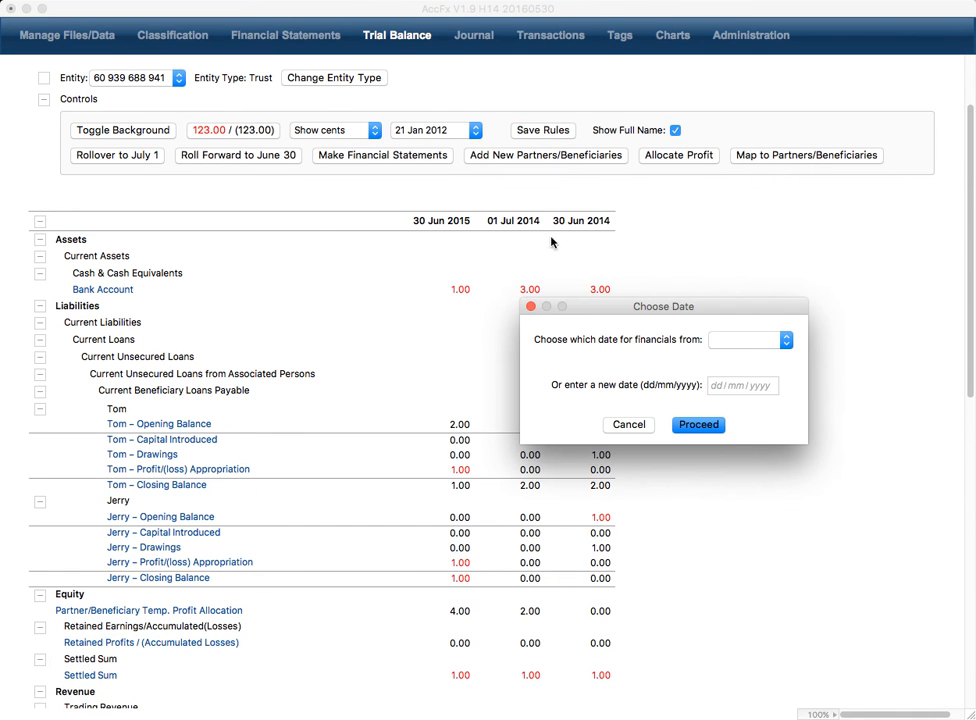
pyautogui.click(740, 341)
pyautogui.click(741, 386)
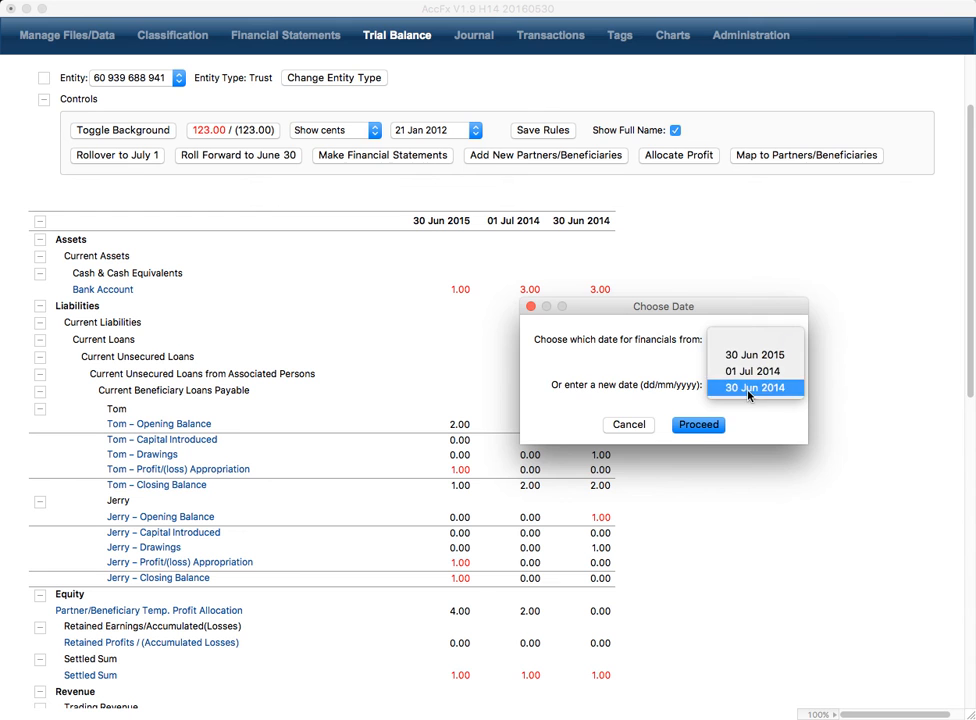
pyautogui.click(699, 425)
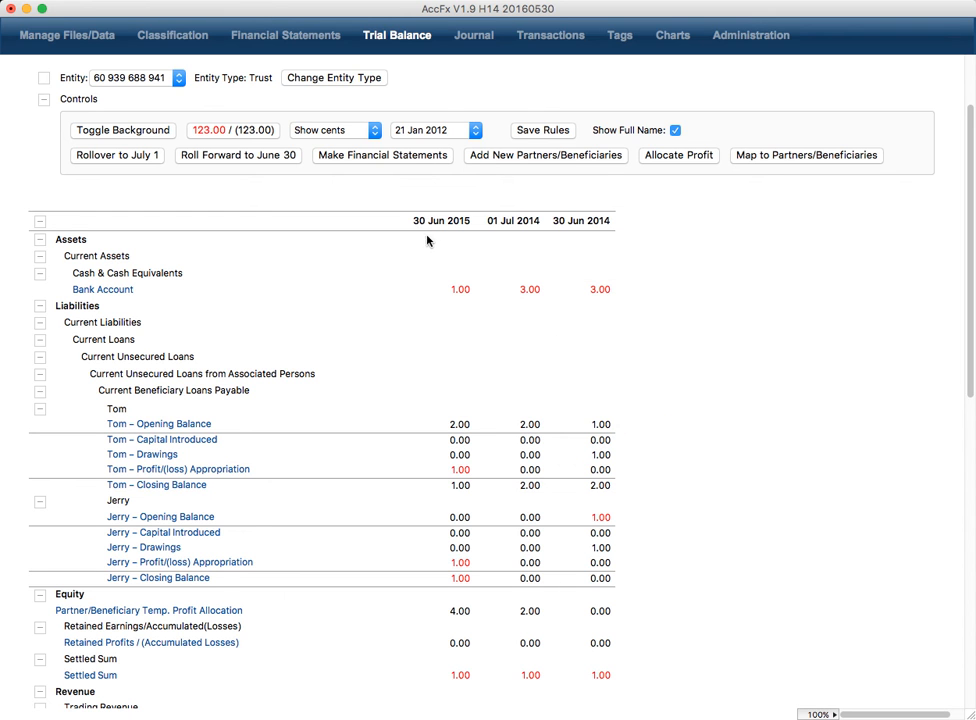
# - Make financial statements from the trial balance for 30 Jun 2015
pyautogui.click(366, 157)
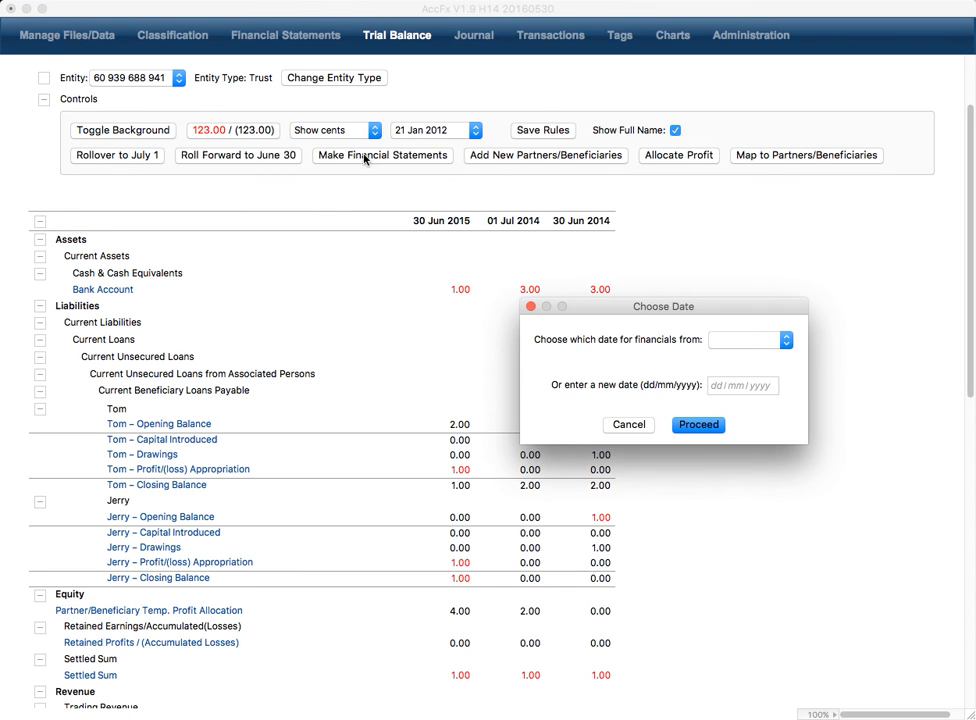
pyautogui.click(728, 341)
pyautogui.click(752, 355)
pyautogui.click(699, 425)
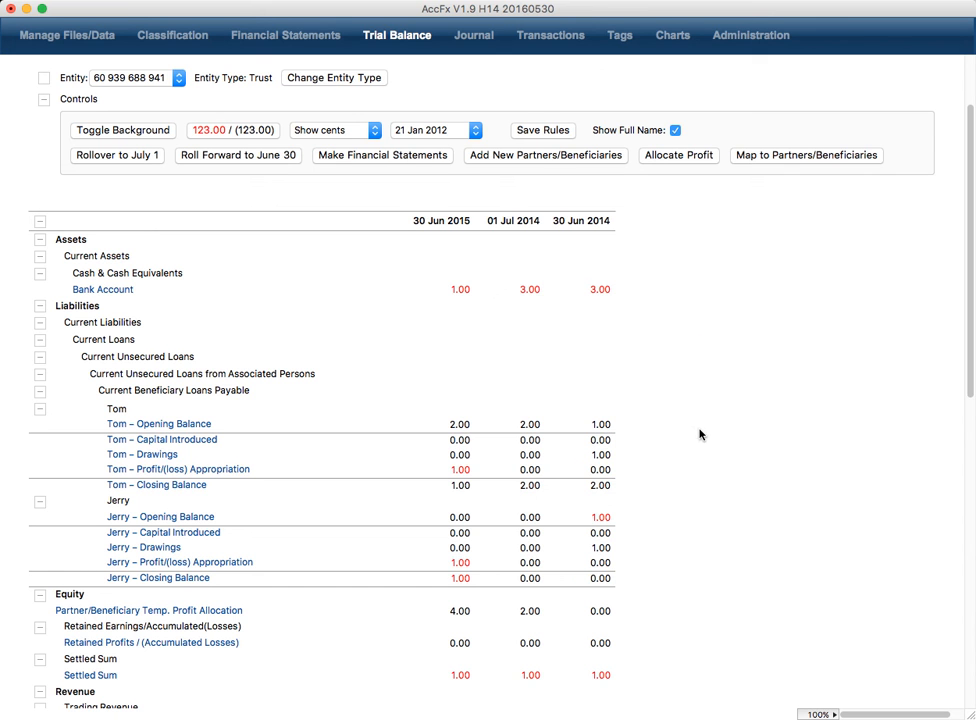
# - Expand all categories of the comparative balance sheet and examine the beneficiary loan and Partner/Beneficiary Temp. Profit Allocation lines
pyautogui.click(273, 38)
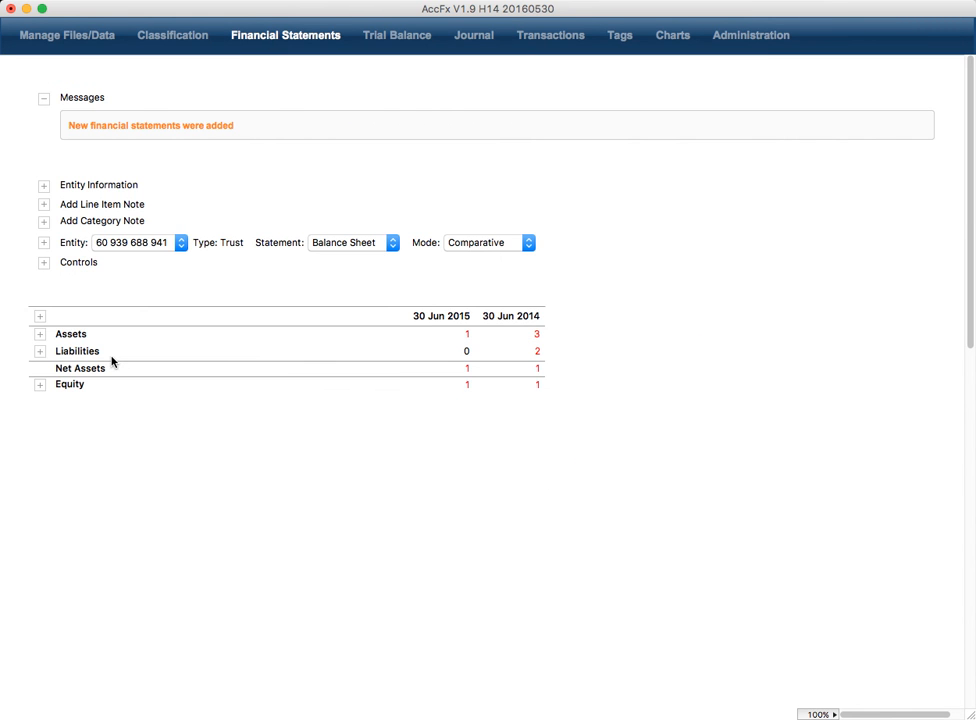
pyautogui.click(39, 317)
pyautogui.scroll(-5, 228, 328)
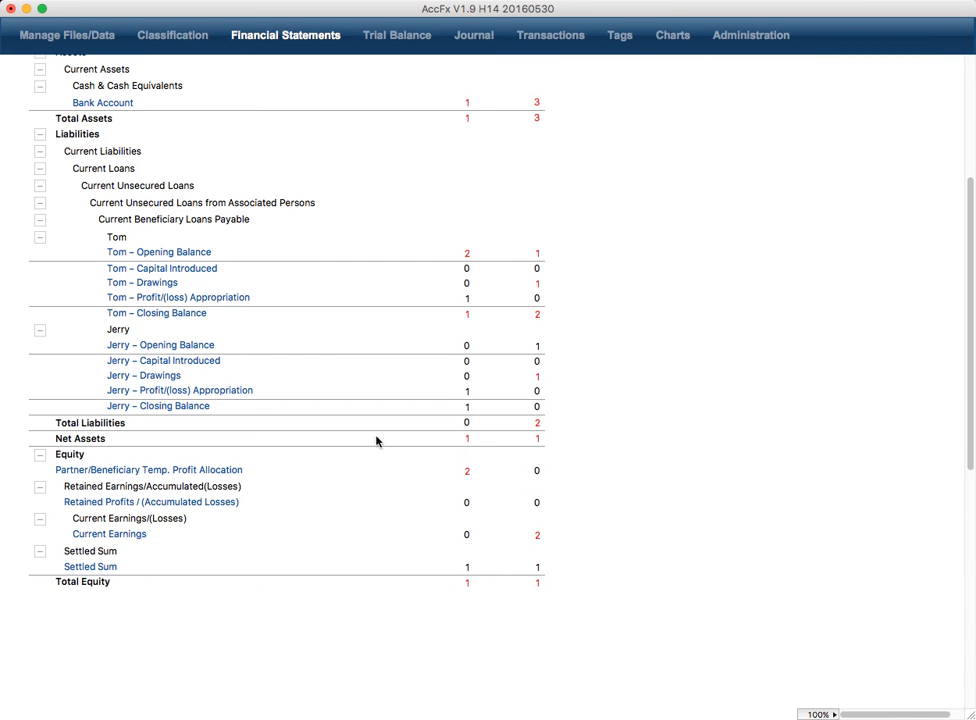
pyautogui.click(283, 488)
pyautogui.click(153, 474)
# - Set the date of a new journal entry to 30-06-2015
pyautogui.click(411, 37)
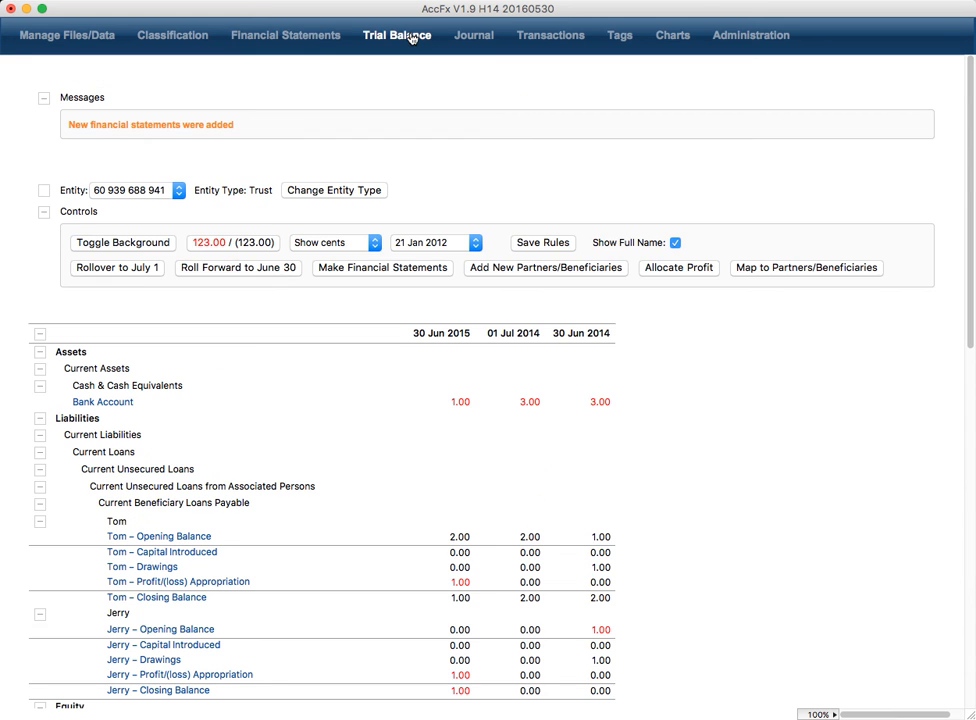
pyautogui.click(480, 40)
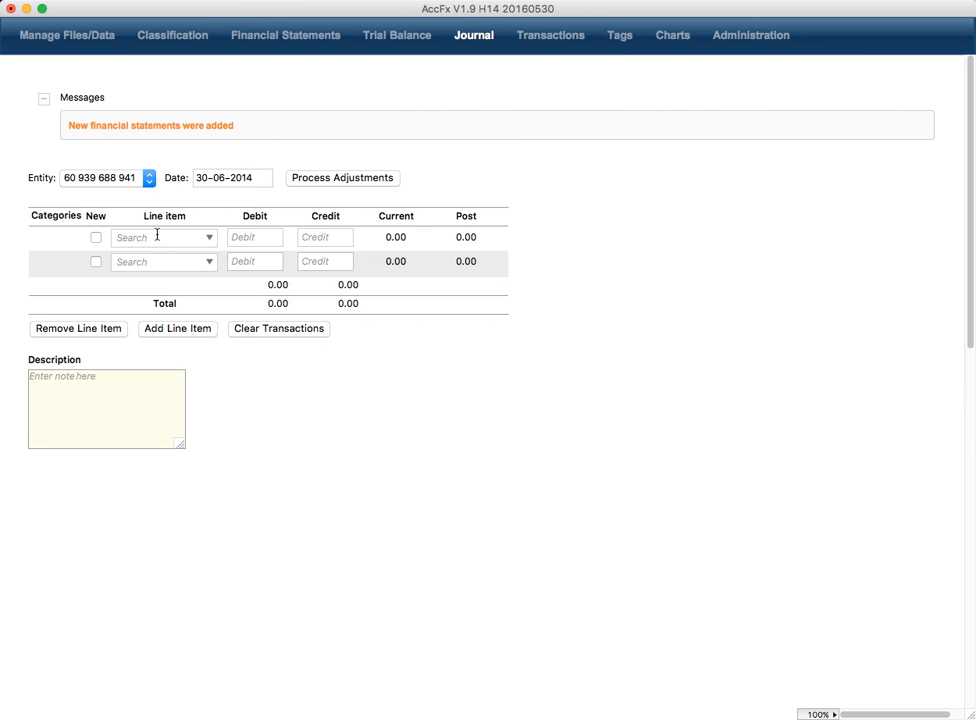
pyautogui.click(245, 177)
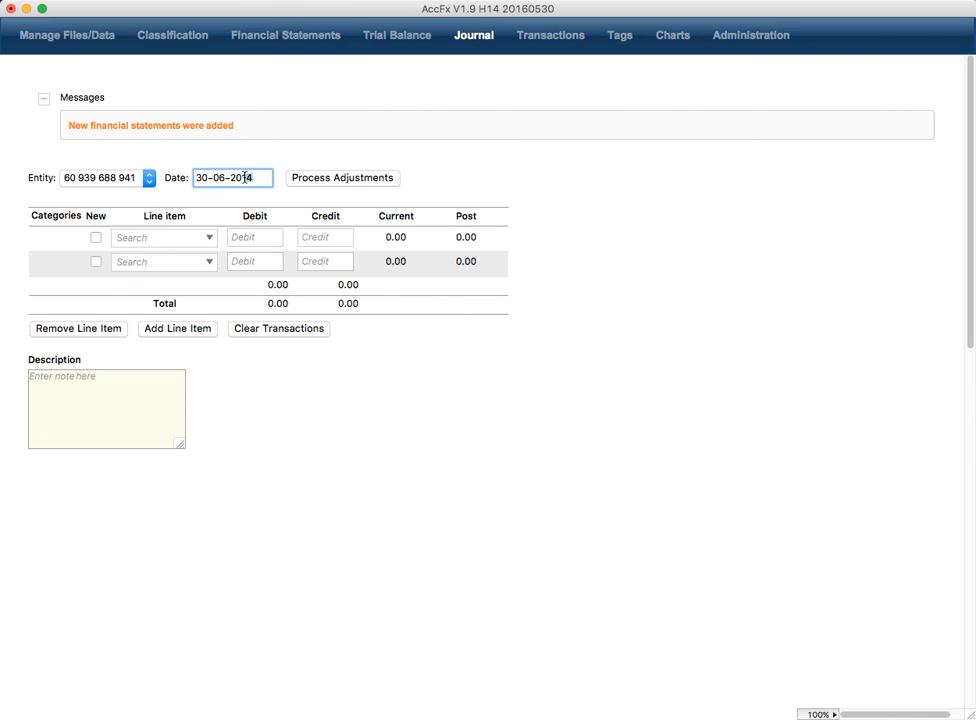
pyautogui.press('BackSpace')
pyautogui.write('5')
# - Examine the beneficiary balances, Partner/Beneficiary Temp. Profit Allocation and Retained Profits across the trial balance dates
pyautogui.click(395, 36)
pyautogui.scroll(-5, 295, 222)
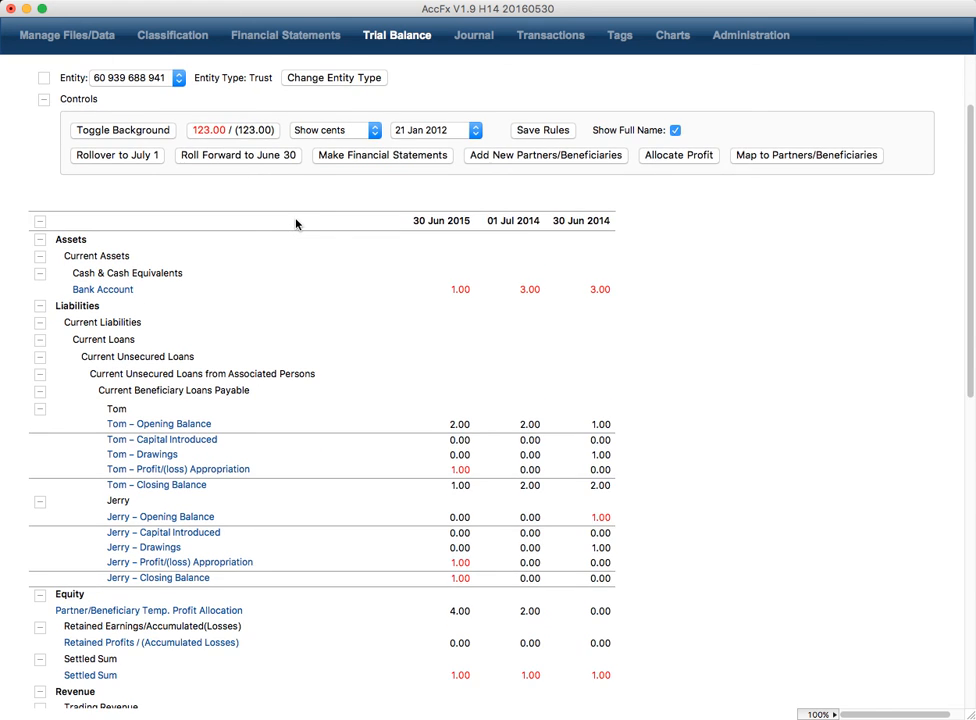
pyautogui.scroll(-3, 295, 222)
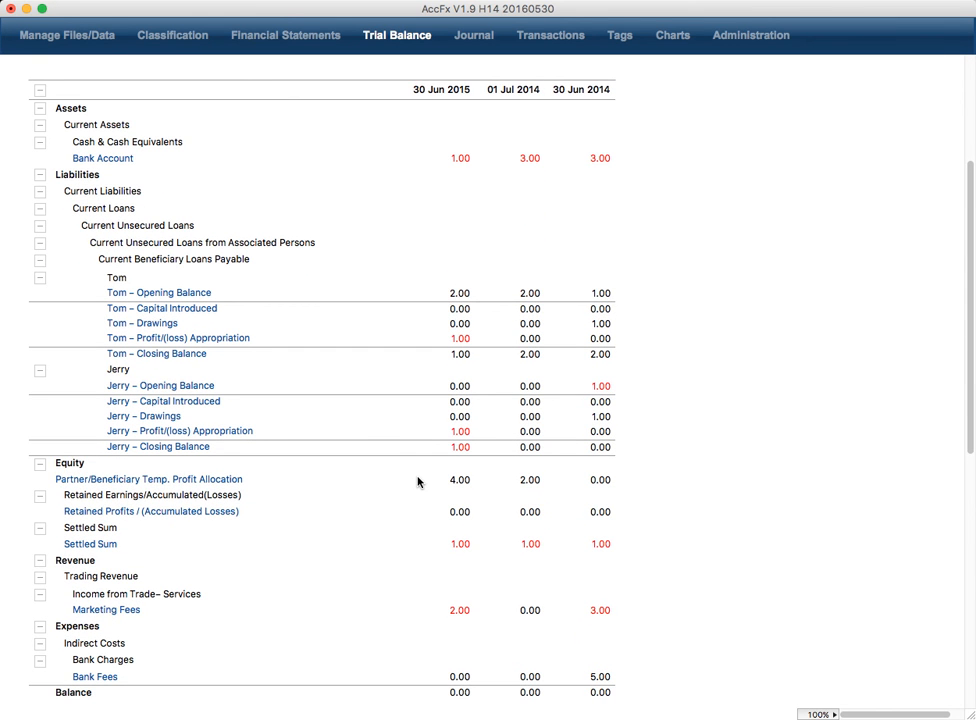
pyautogui.scroll(-2, 425, 470)
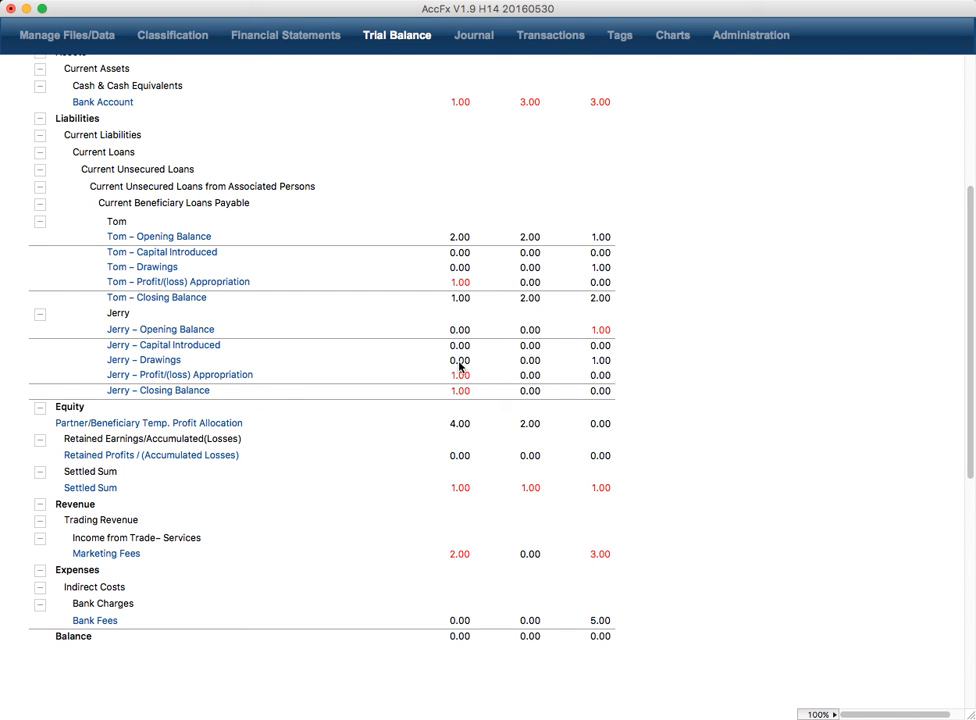
pyautogui.click(192, 423)
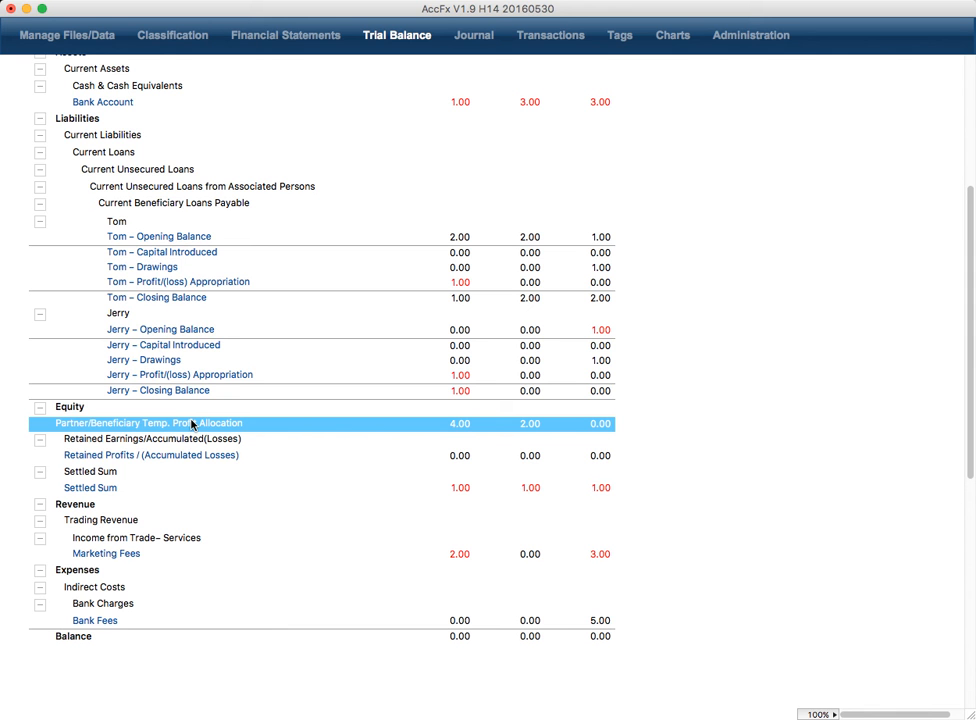
pyautogui.scroll(3, 318, 460)
pyautogui.scroll(-2, 318, 458)
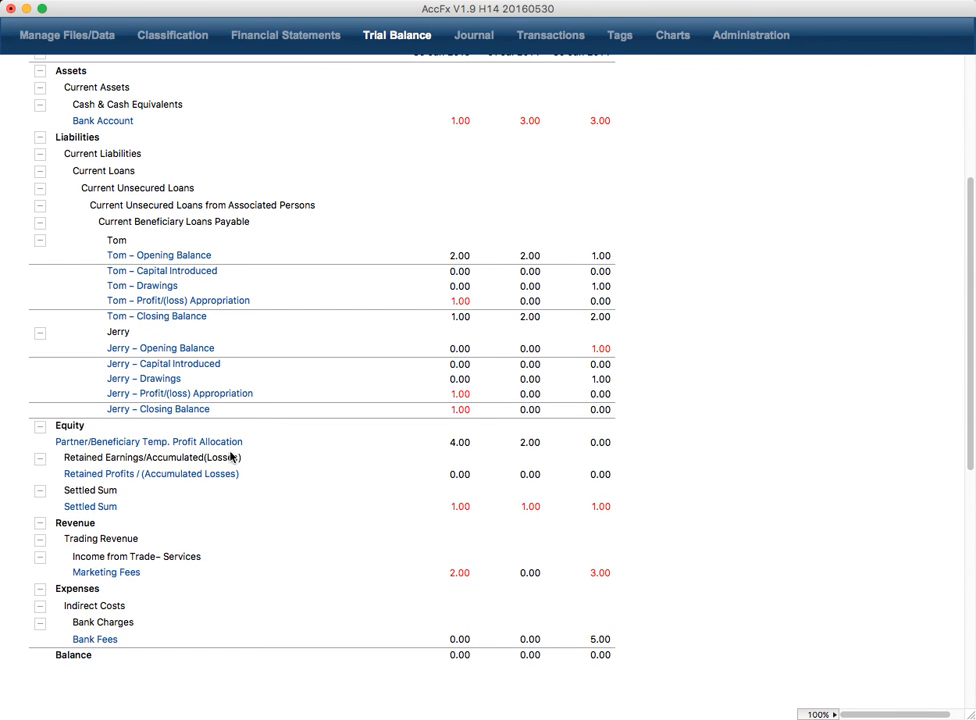
pyautogui.click(196, 447)
pyautogui.click(221, 444)
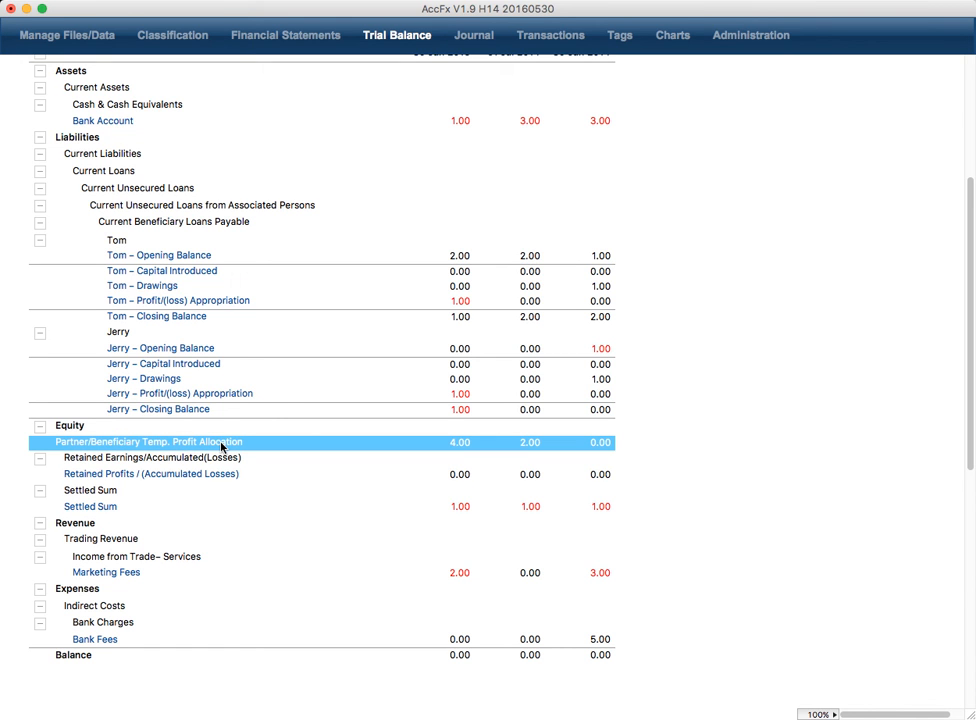
pyautogui.click(216, 458)
pyautogui.click(213, 475)
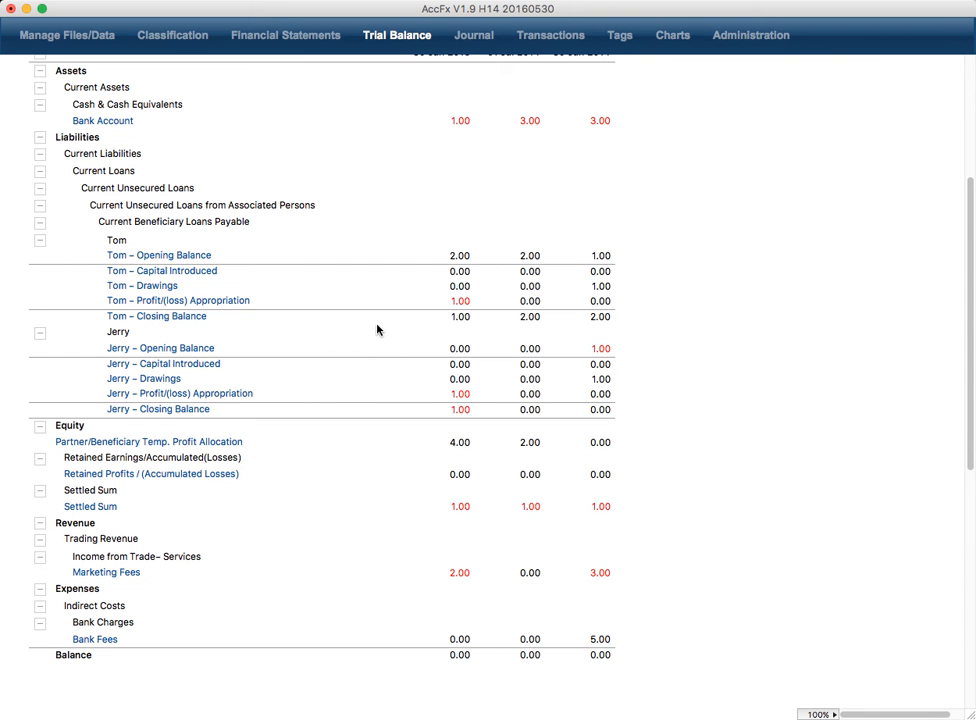
# - View the version and install location details in the AccFx Information section
pyautogui.click(752, 37)
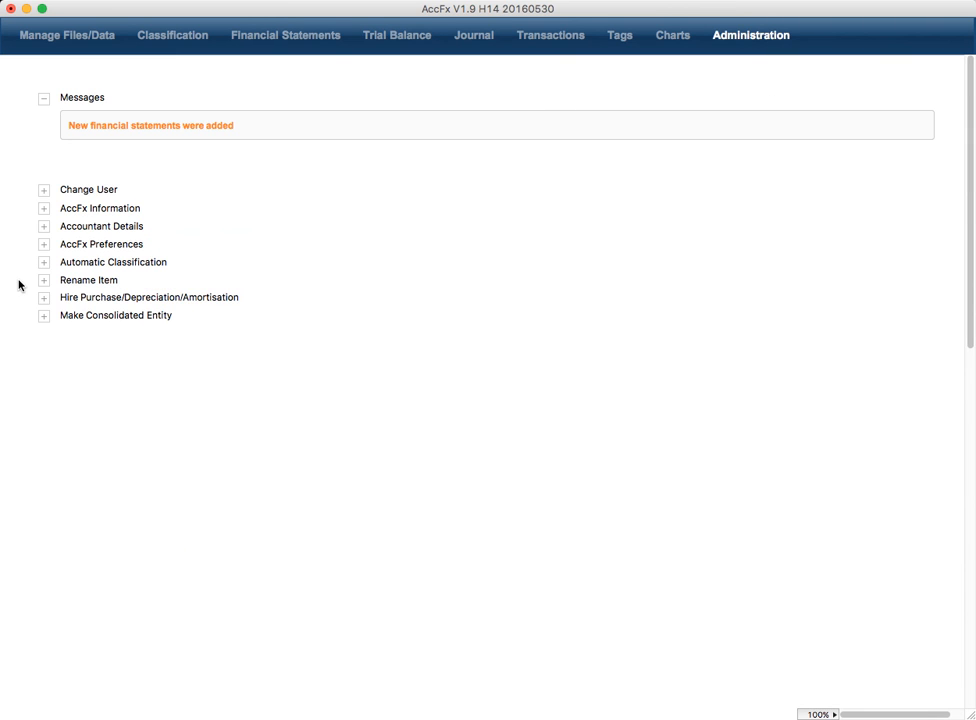
pyautogui.click(44, 209)
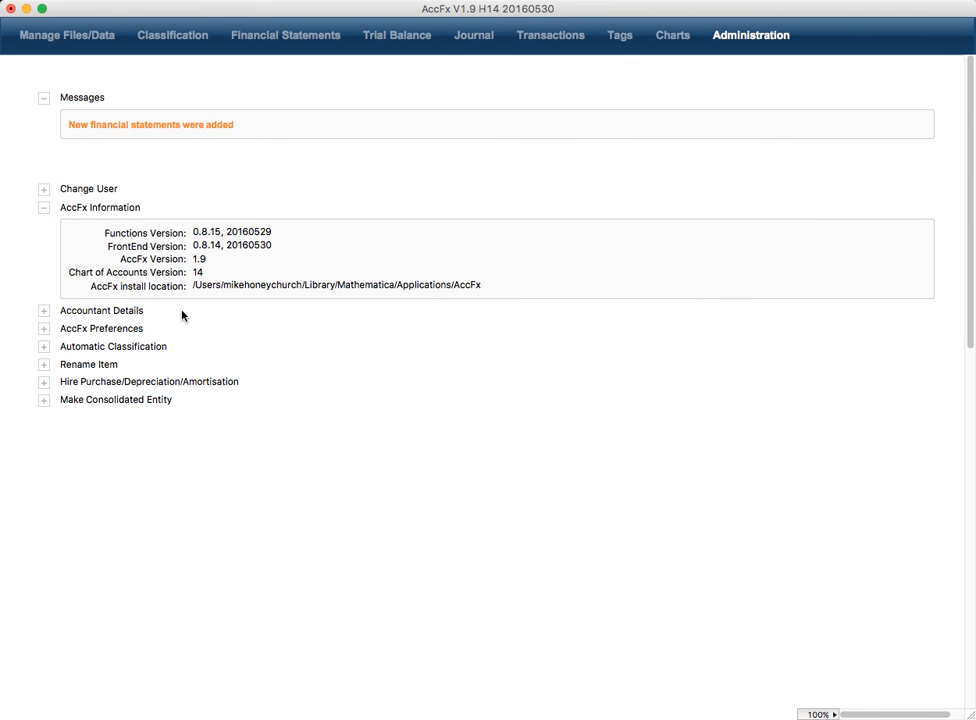